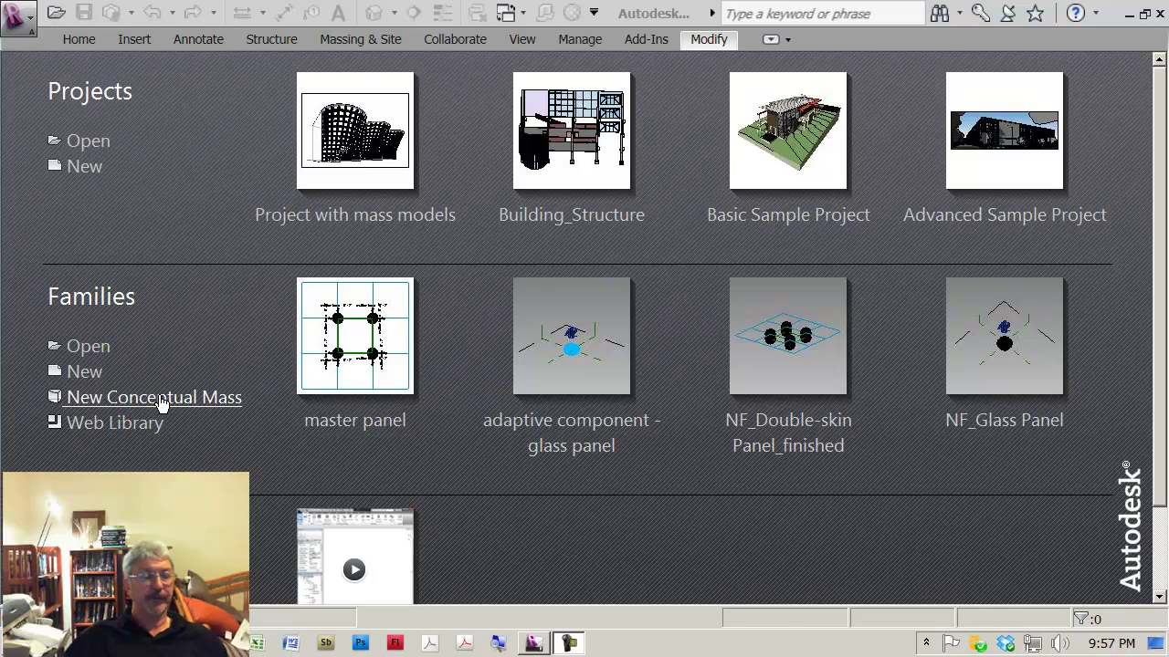
Create a new conceptual mass family from the Adaptive Component template
{"action": "left_click", "coordinate": [161, 399]}
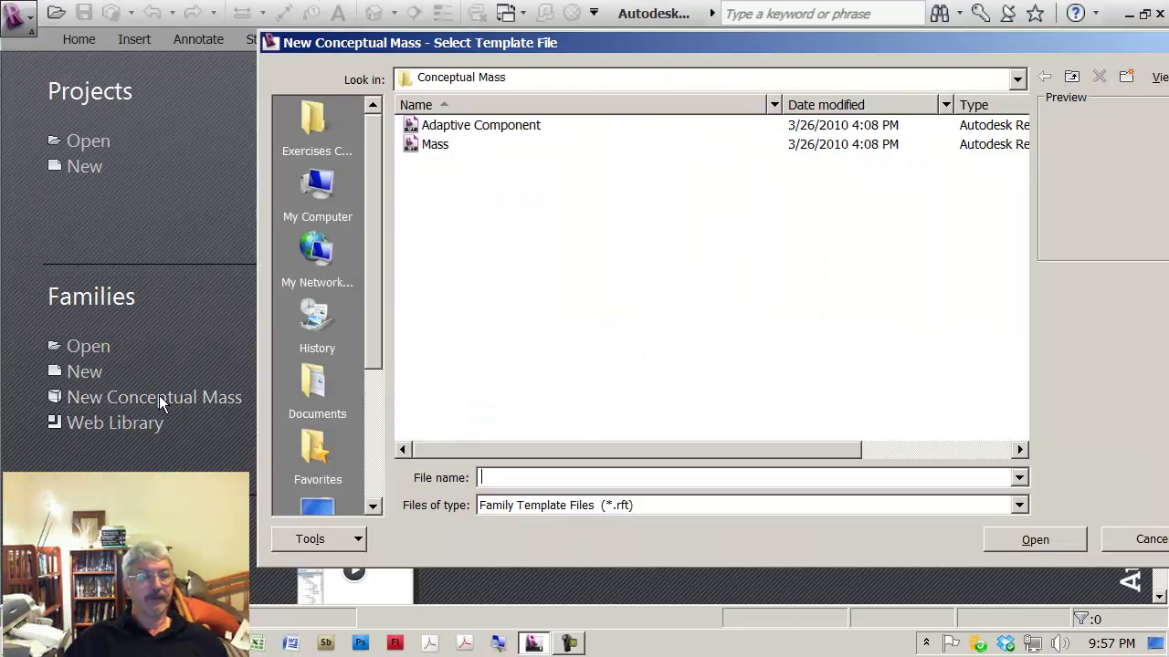
{"action": "left_click", "coordinate": [474, 128]}
{"action": "left_click", "coordinate": [1030, 542]}
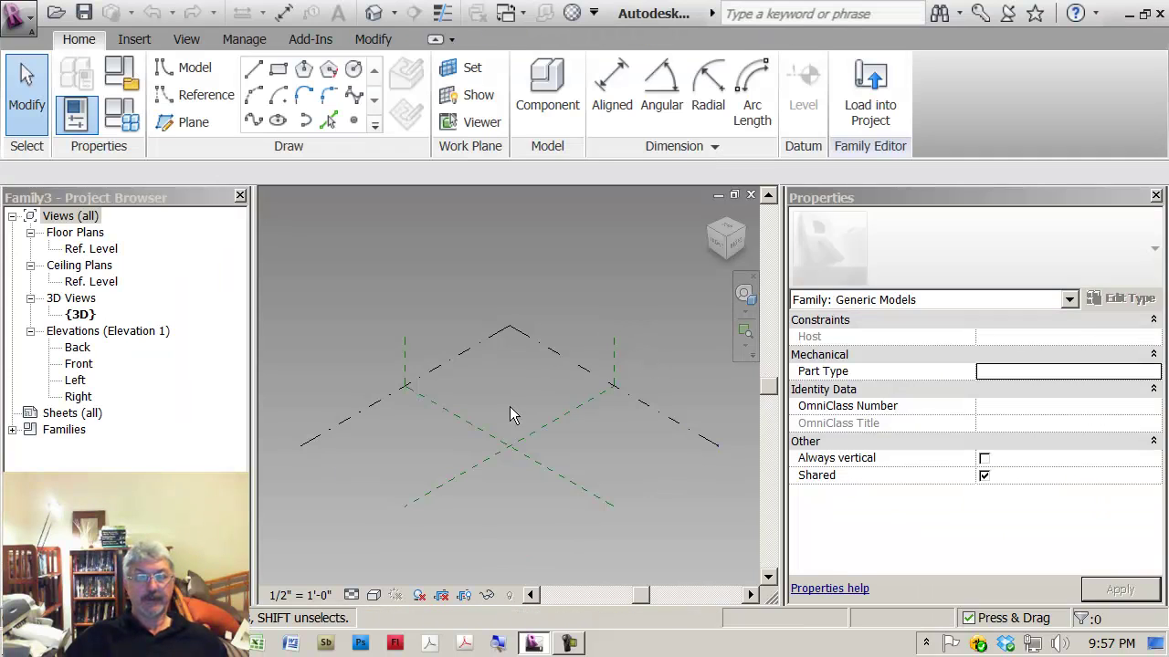
Place reference points around the level's centre with Point Element, then orbit to a top-down view
{"action": "scroll", "coordinate": [508, 411], "scroll_direction": "up", "scroll_amount": 1}
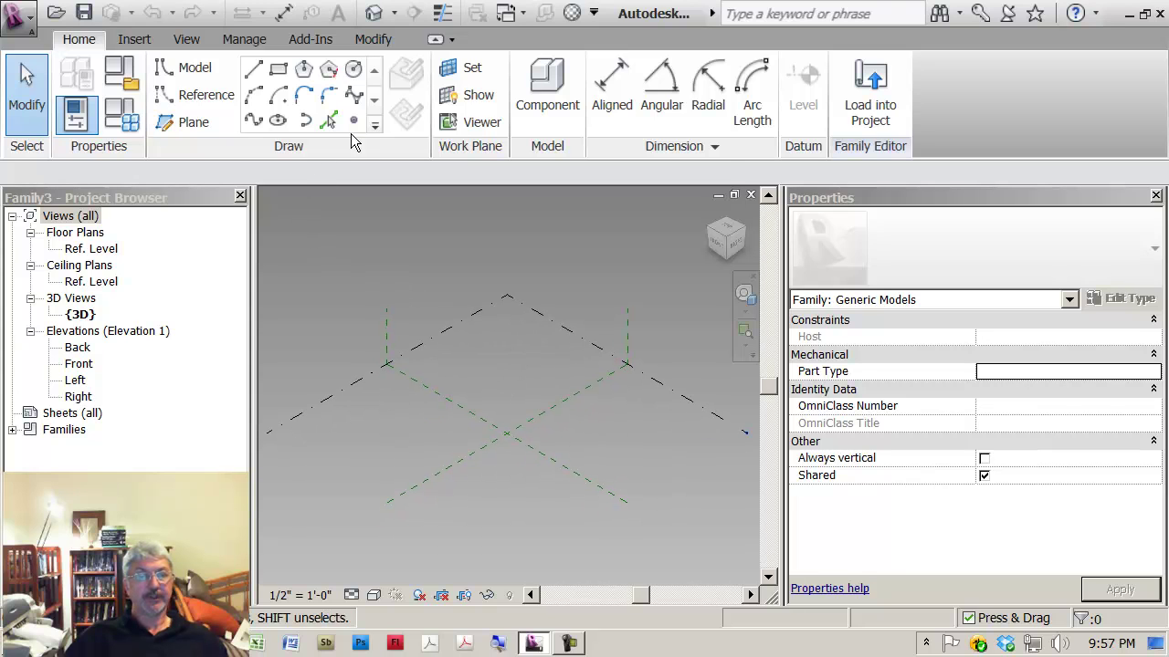
{"action": "left_click", "coordinate": [355, 121]}
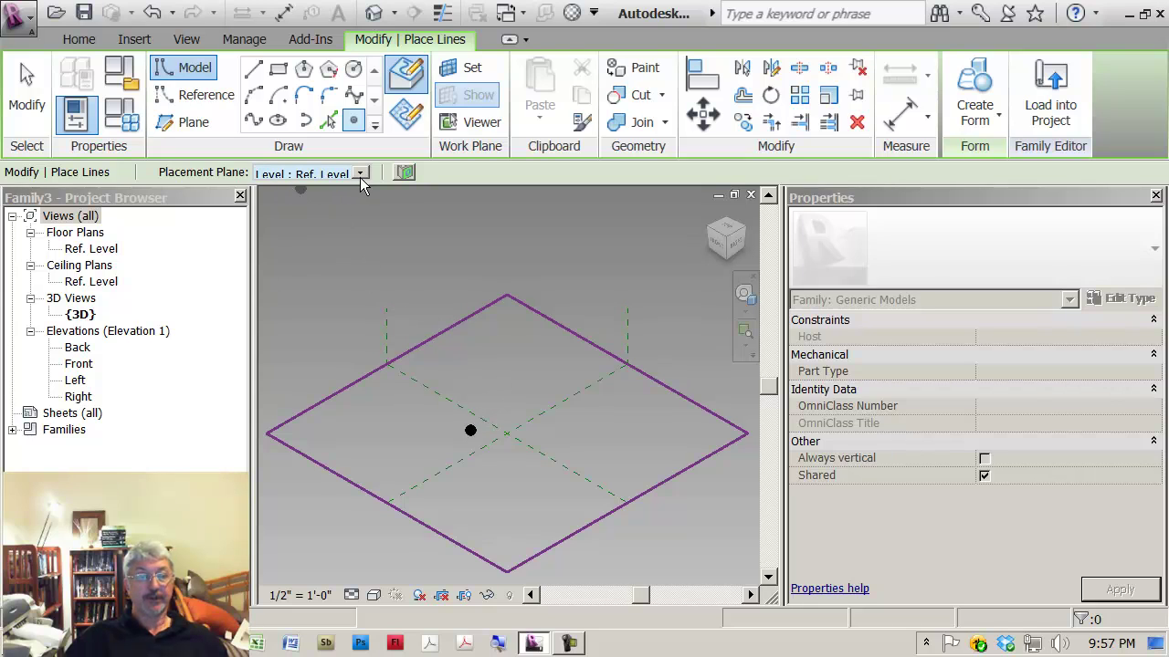
{"action": "left_click", "coordinate": [506, 409]}
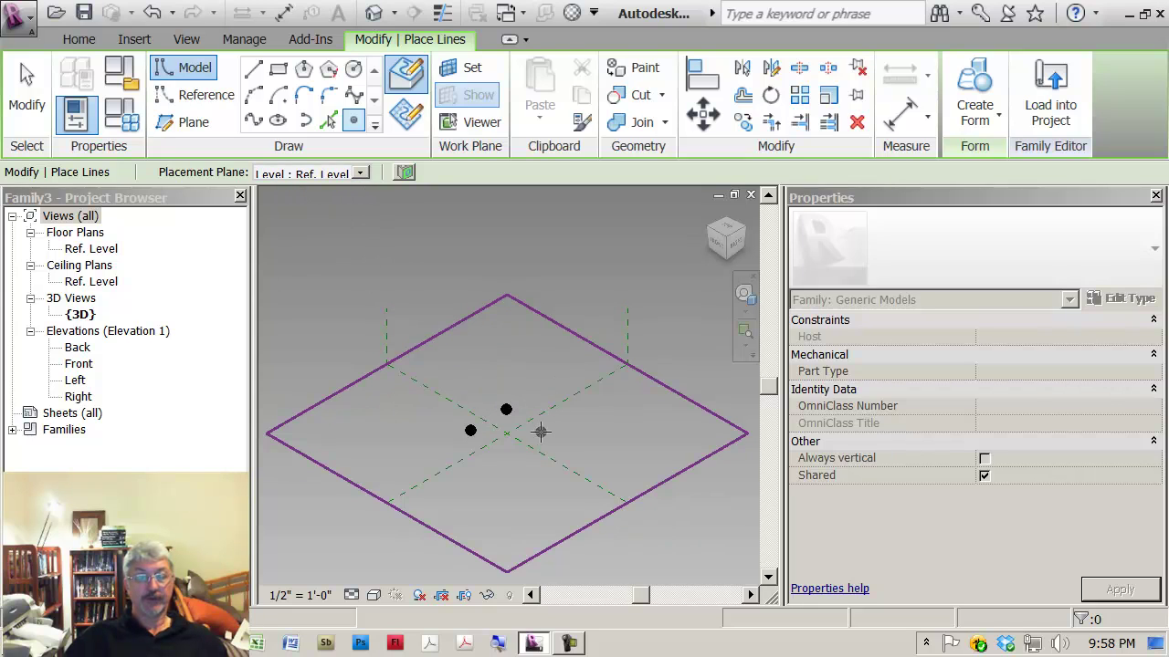
{"action": "left_click", "coordinate": [544, 433]}
{"action": "left_click", "coordinate": [512, 451]}
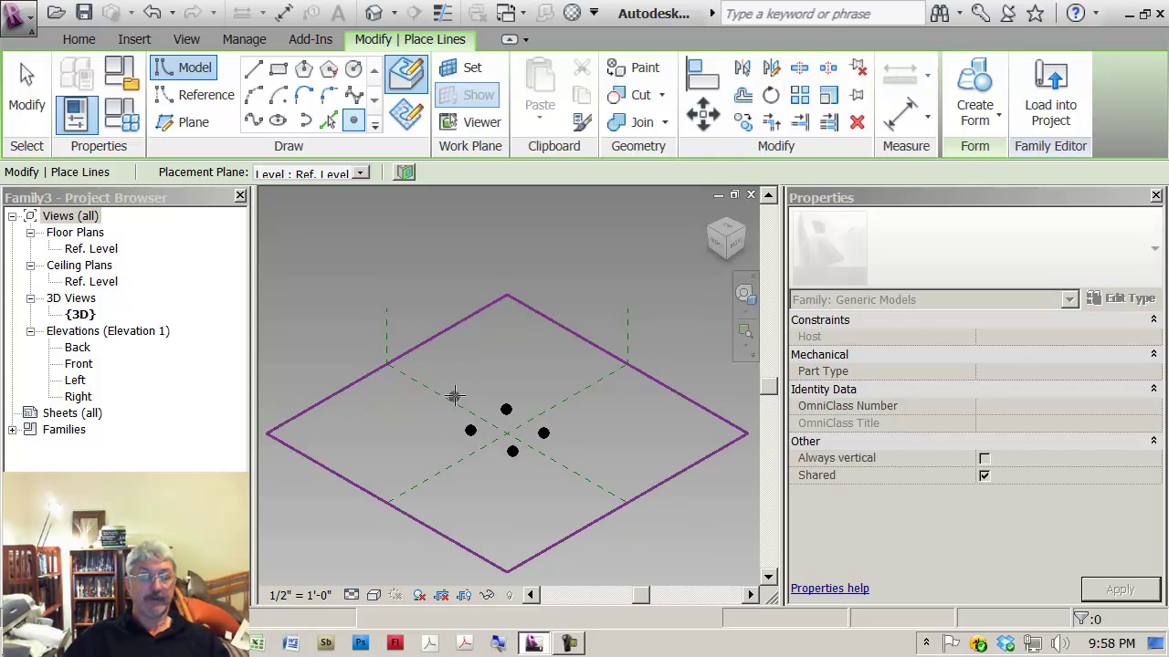
{"action": "key", "text": "Escape"}
{"action": "key", "text": "Escape"}
{"action": "key", "text": "Escape"}
{"action": "mouse_move", "coordinate": [478, 399]}
{"action": "middle_mouse_down", "text": "shift"}
{"action": "mouse_move", "coordinate": [475, 258]}
{"action": "mouse_move", "coordinate": [490, 383]}
{"action": "middle_mouse_up", "text": "shift"}
{"action": "scroll", "coordinate": [522, 347], "scroll_direction": "up", "scroll_amount": 2}
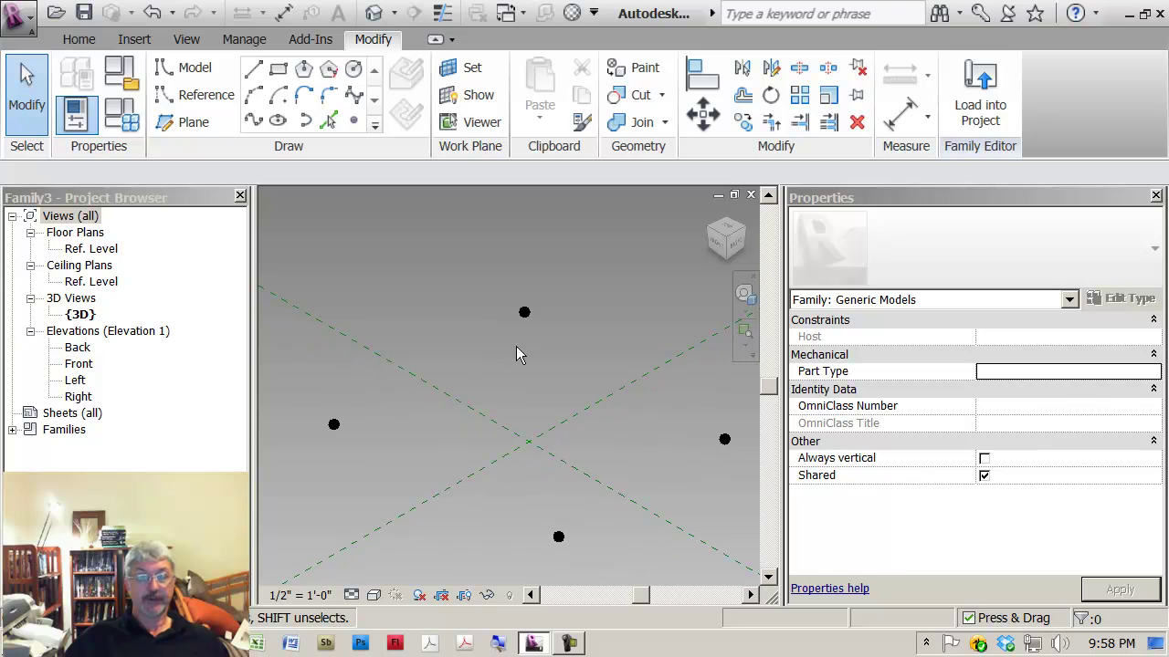
Window-select the four reference points and apply Make Adaptive so they are numbered 1 to 4
{"action": "left_click_drag", "start_coordinate": [285, 249], "coordinate": [743, 569]}
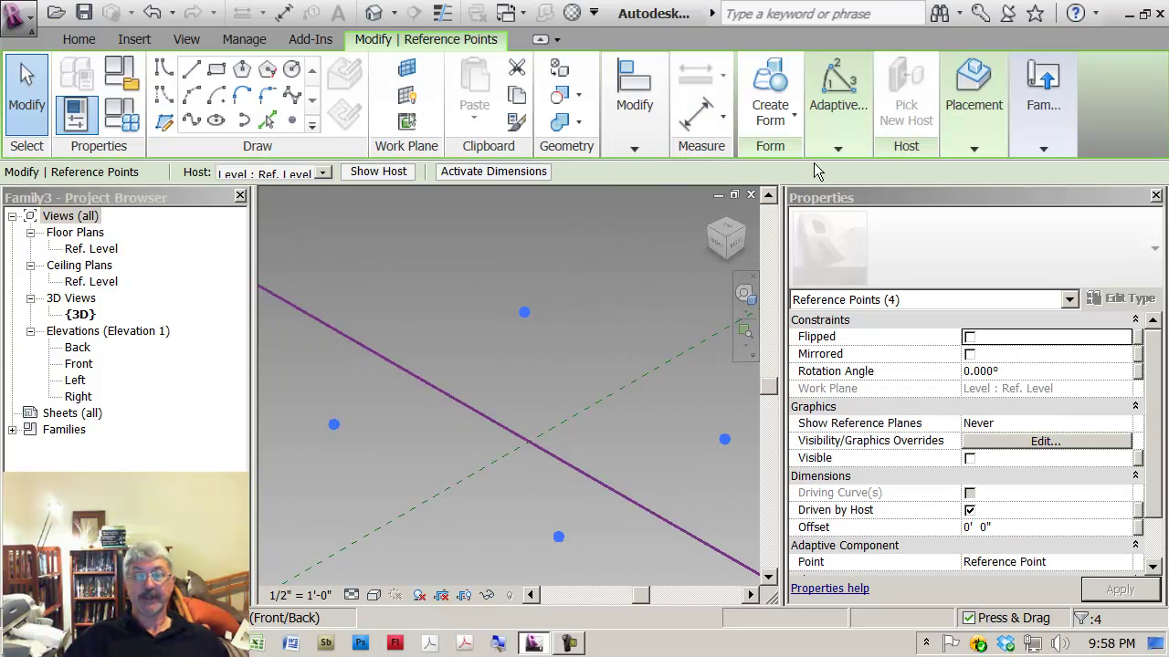
{"action": "left_click", "coordinate": [838, 148]}
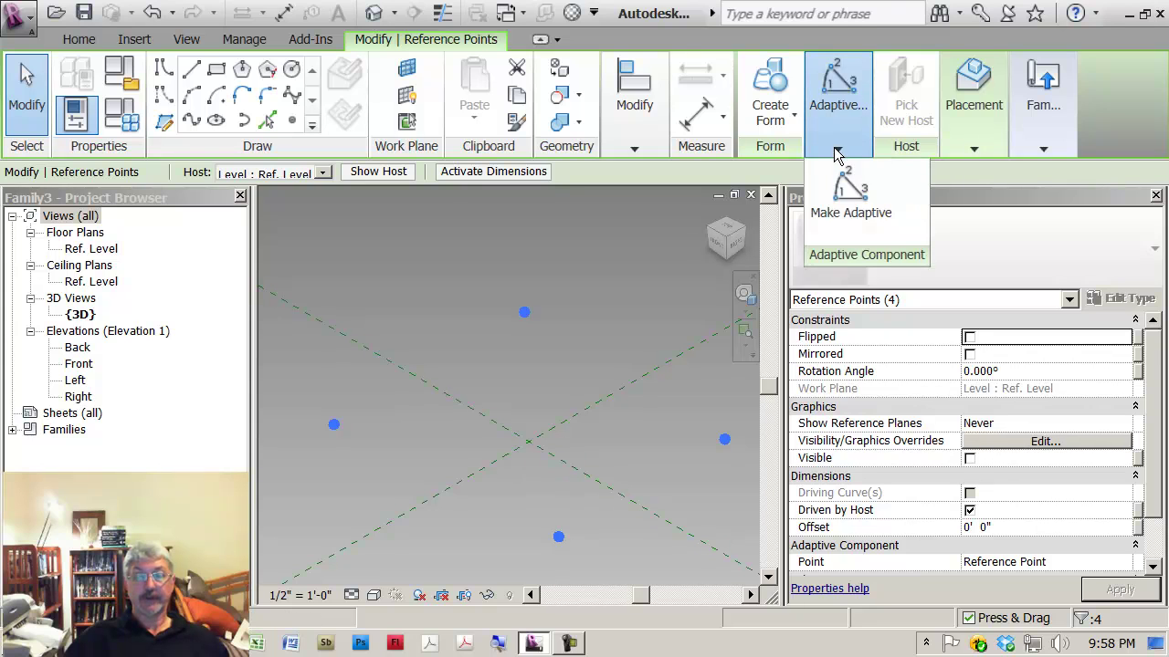
{"action": "left_click", "coordinate": [842, 202]}
{"action": "left_click", "coordinate": [558, 362]}
{"action": "scroll", "coordinate": [451, 321], "scroll_direction": "up", "scroll_amount": 1}
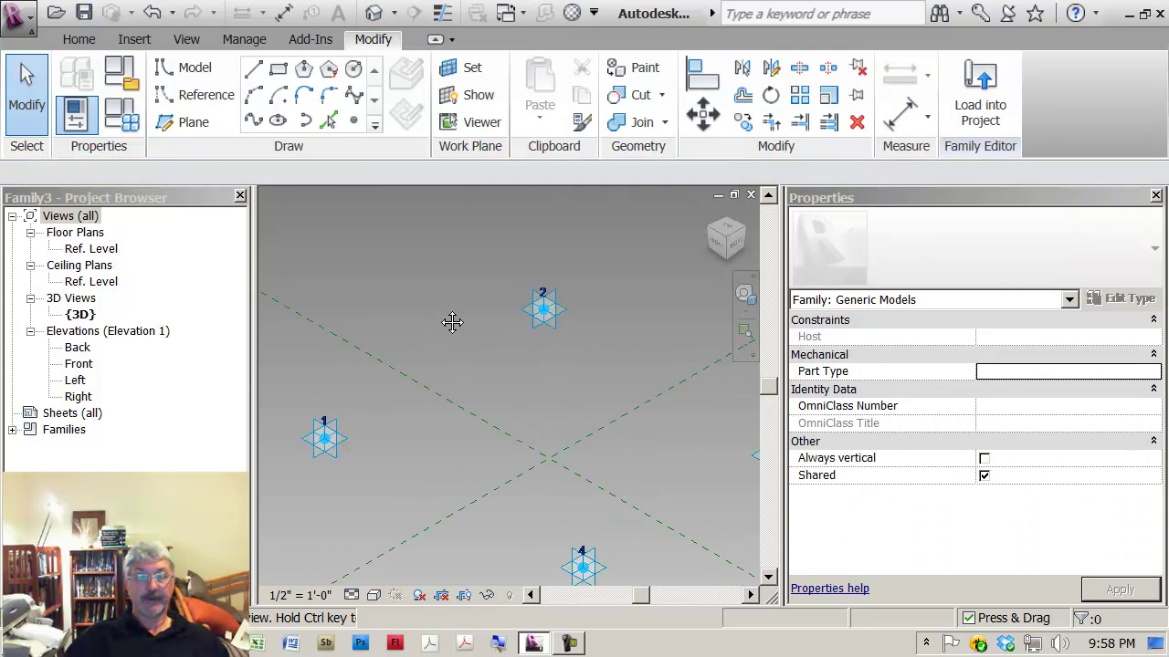
{"action": "scroll", "coordinate": [406, 264], "scroll_direction": "down", "scroll_amount": 2}
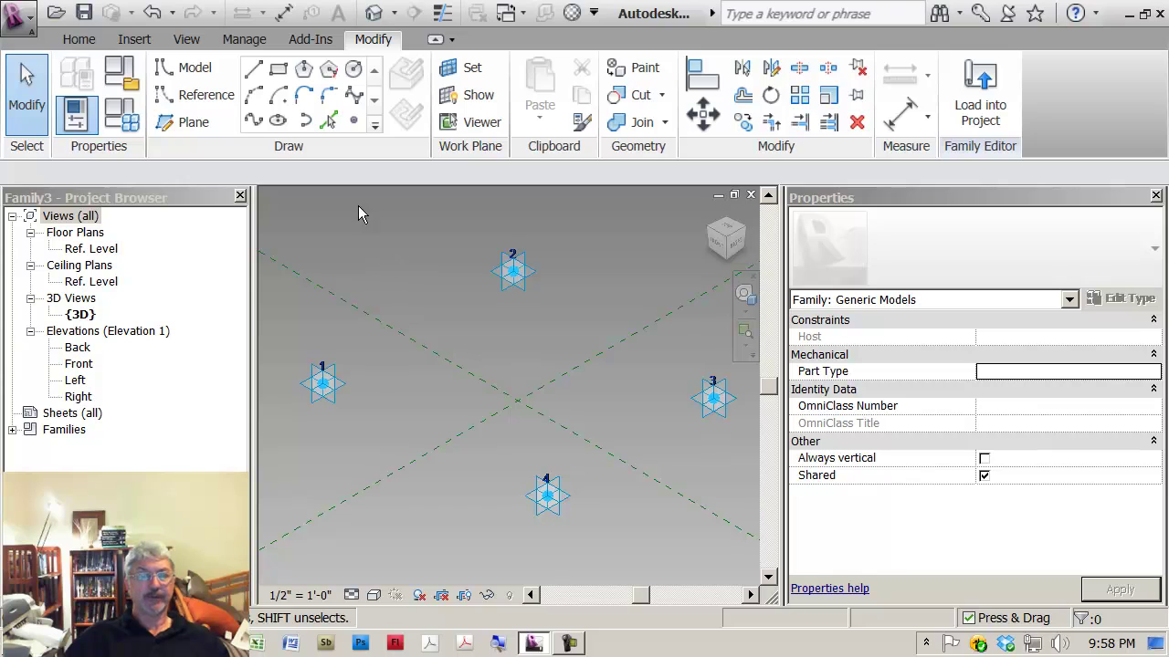
Draw chained reference lines from point 1 through 2, 3, 4 and back to 1
{"action": "left_click", "coordinate": [224, 100]}
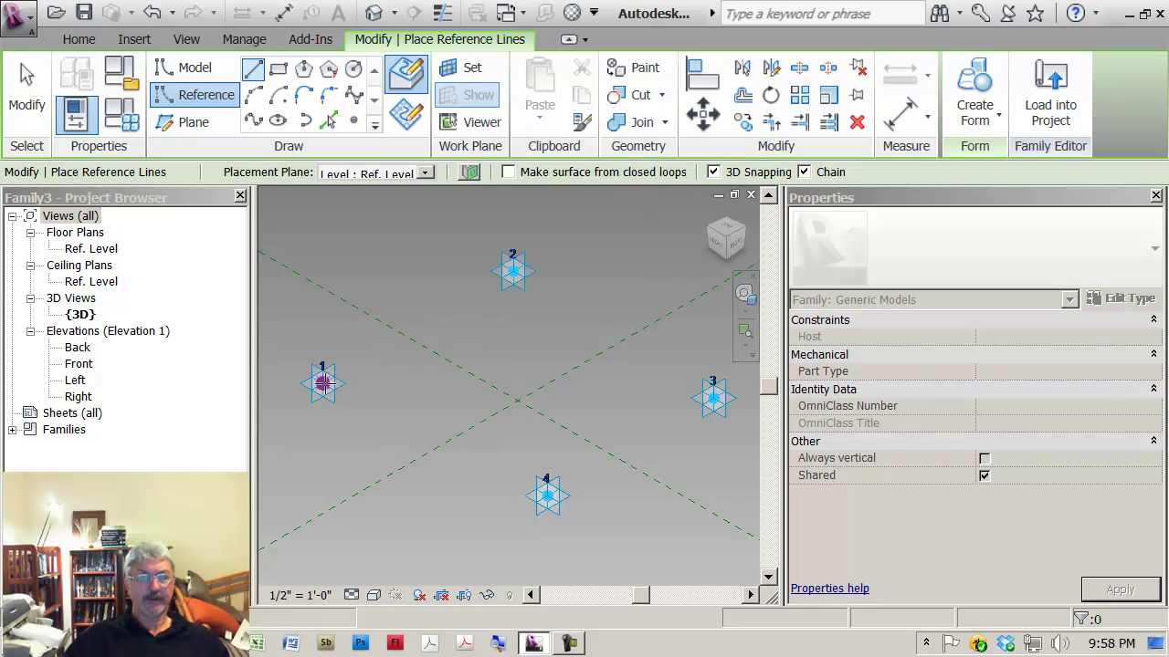
{"action": "left_click", "coordinate": [322, 383]}
{"action": "left_click", "coordinate": [513, 269]}
{"action": "left_click", "coordinate": [712, 396]}
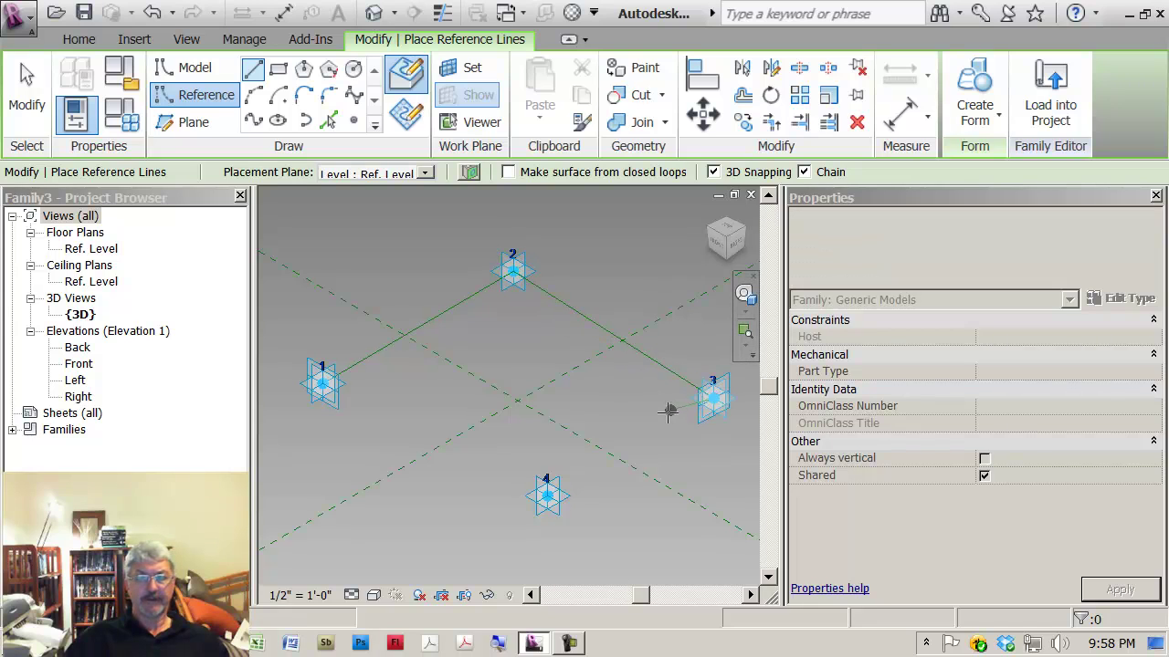
{"action": "left_click", "coordinate": [547, 496]}
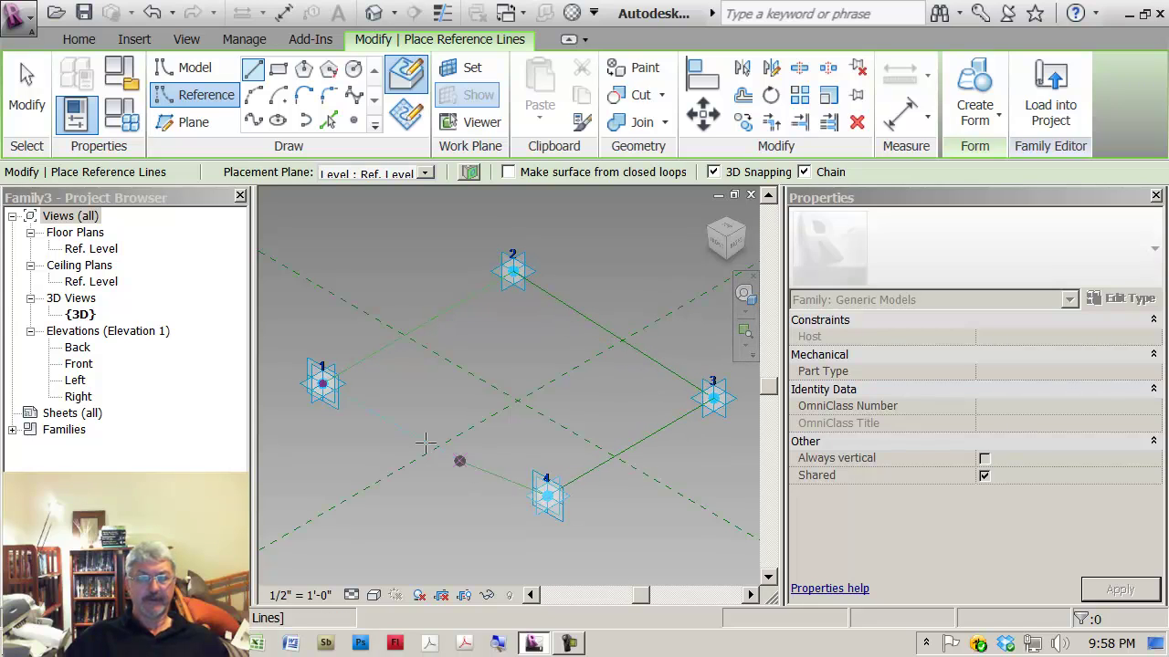
{"action": "left_click", "coordinate": [323, 384]}
{"action": "key", "text": "Escape"}
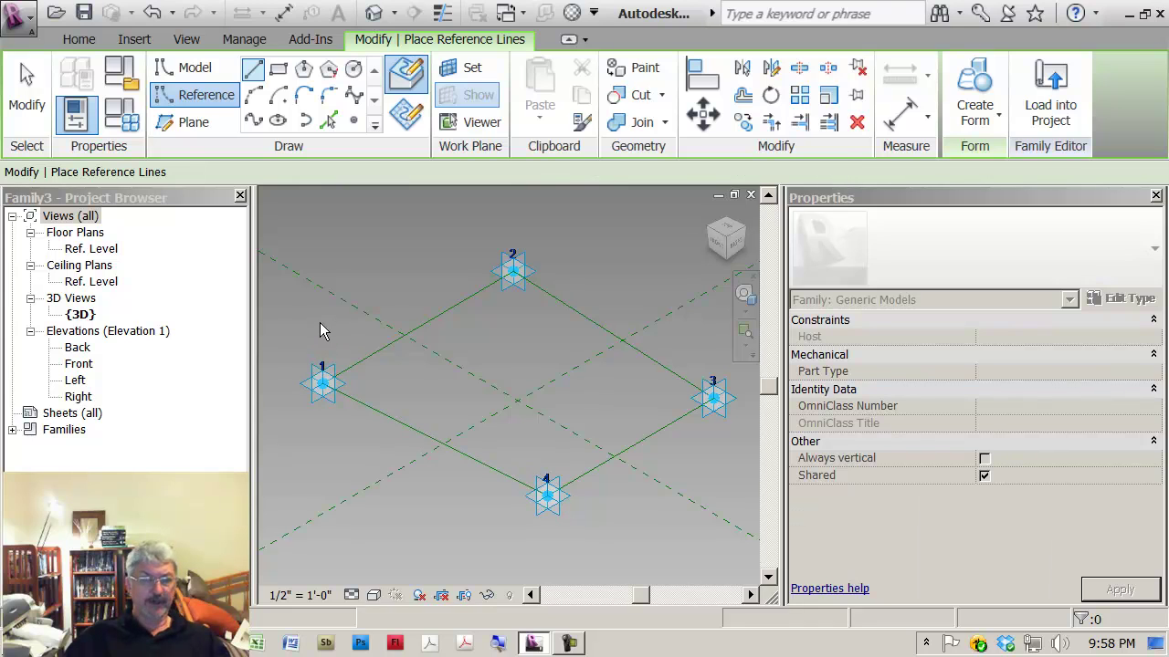
{"action": "key", "text": "Escape"}
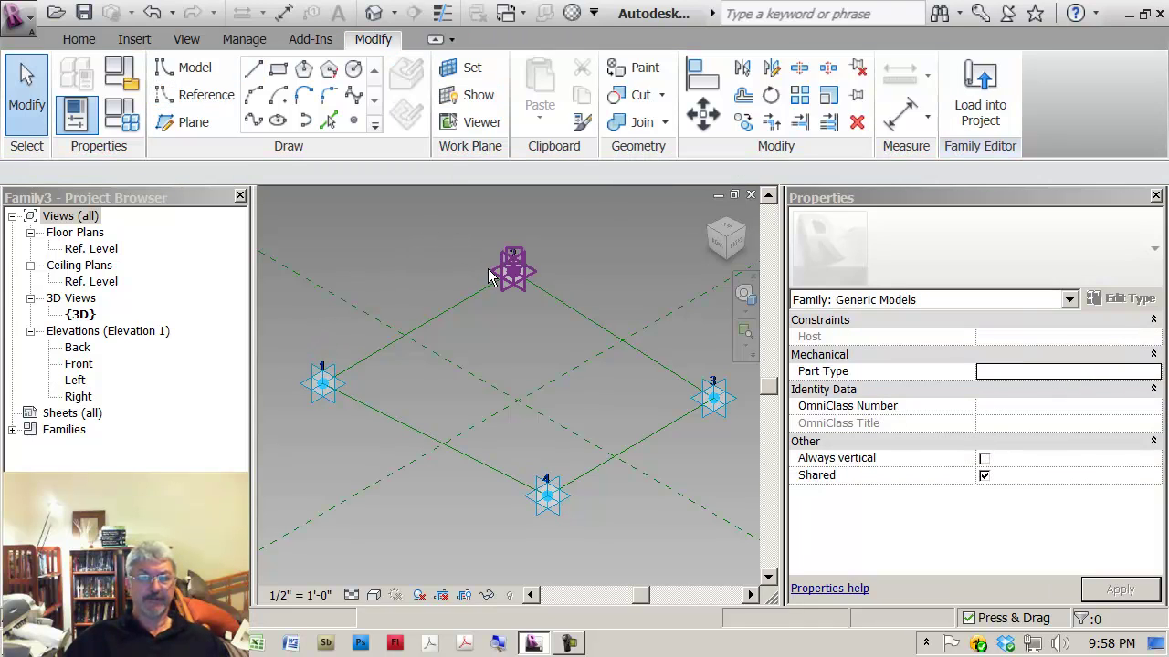
{"action": "left_click", "coordinate": [511, 268]}
{"action": "mouse_move", "coordinate": [547, 262]}
{"action": "left_mouse_down"}
{"action": "mouse_move", "coordinate": [603, 233]}
{"action": "mouse_move", "coordinate": [547, 268]}
{"action": "left_mouse_up"}
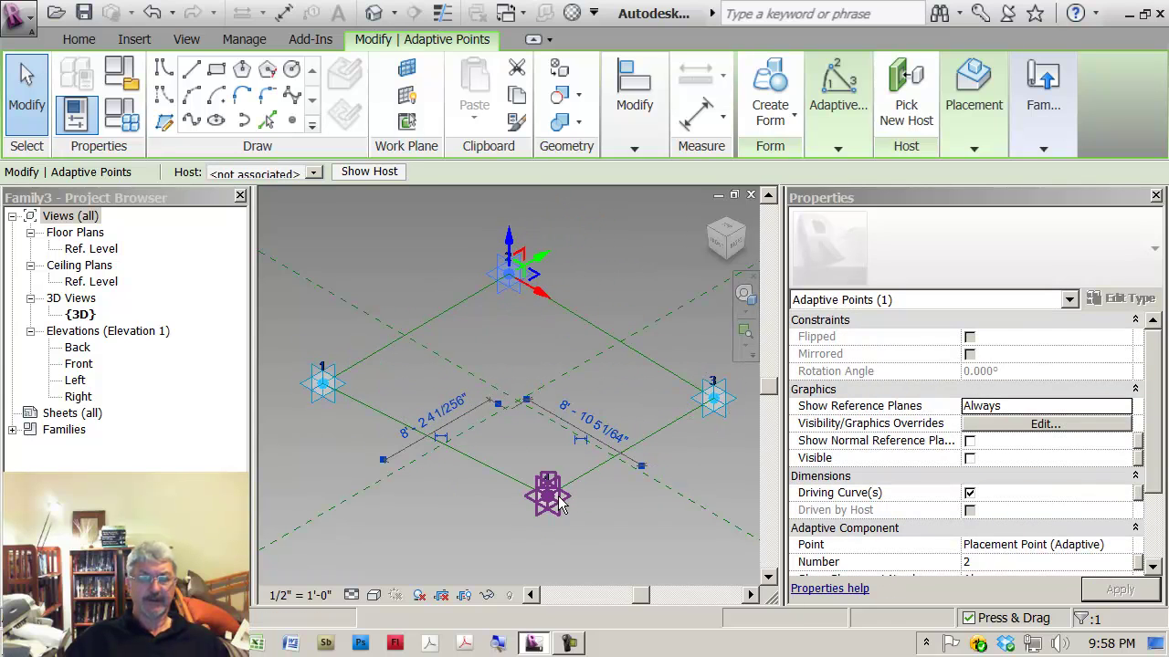
{"action": "left_click", "coordinate": [321, 384]}
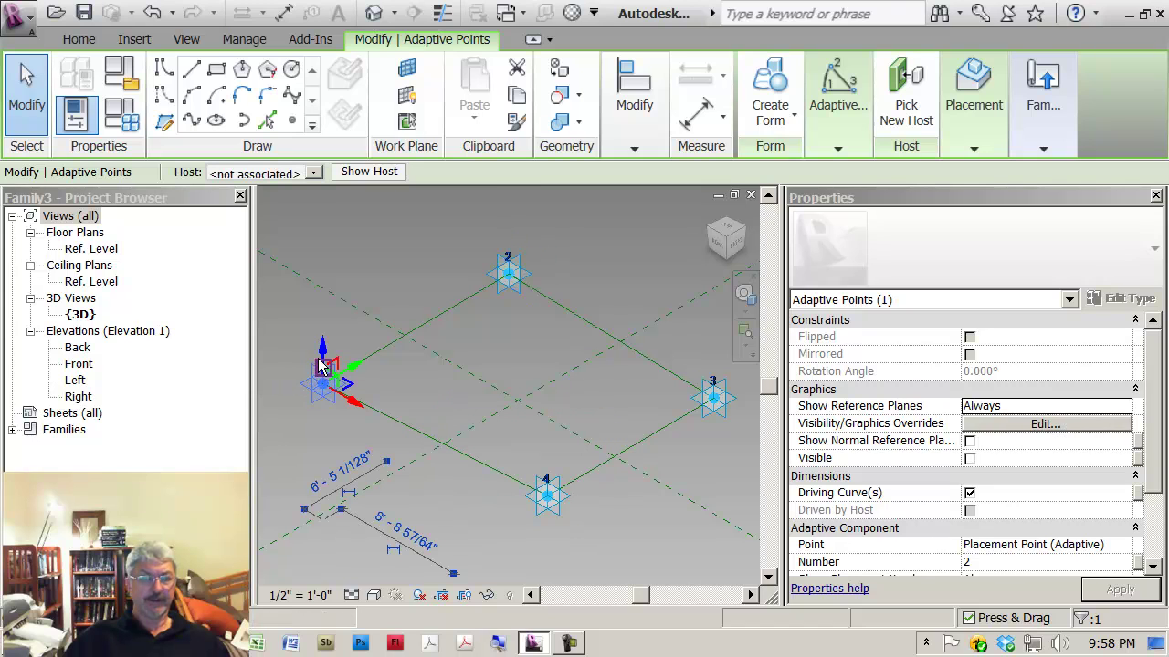
{"action": "left_click_drag", "start_coordinate": [322, 365], "coordinate": [332, 277]}
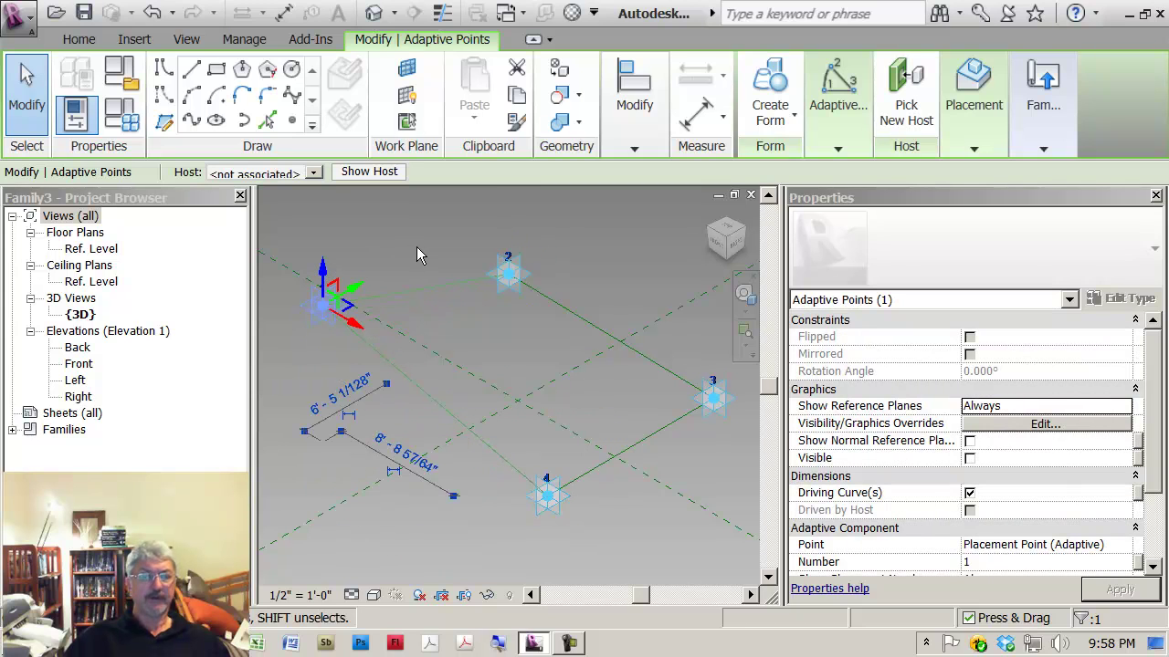
{"action": "left_click", "coordinate": [417, 241]}
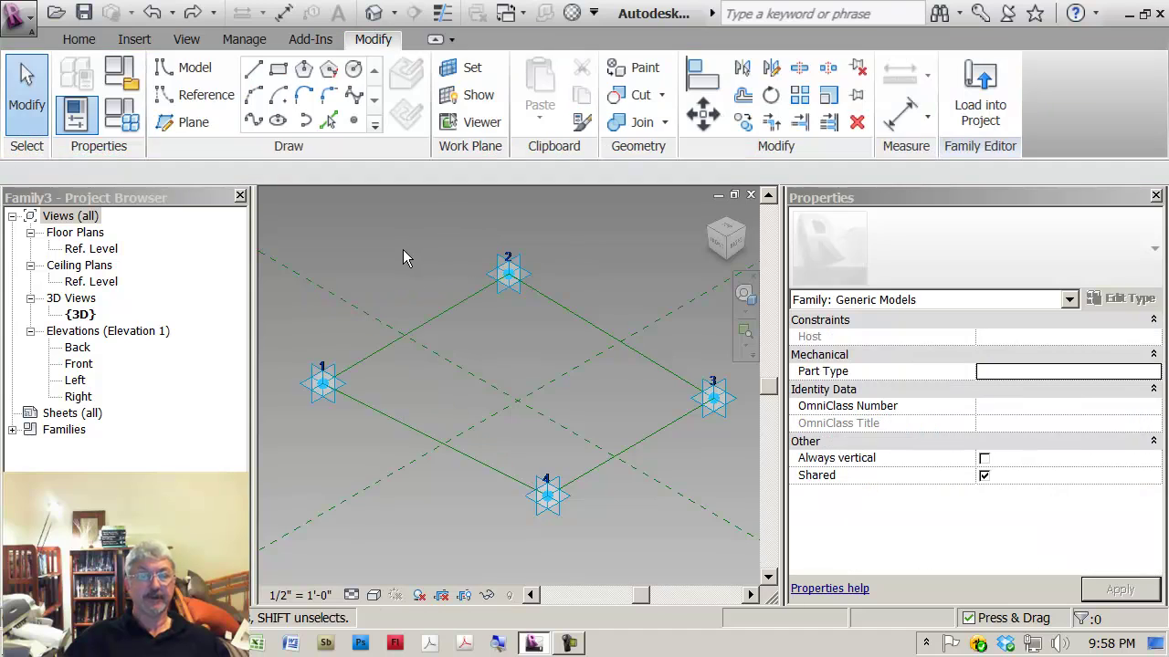
{"action": "scroll", "coordinate": [475, 358], "scroll_direction": "up", "scroll_amount": 2}
Place a reference point on the line between points 1 and 2, then select and zoom to it
{"action": "scroll", "coordinate": [511, 352], "scroll_direction": "up", "scroll_amount": 2}
{"action": "scroll", "coordinate": [521, 335], "scroll_direction": "up", "scroll_amount": 1}
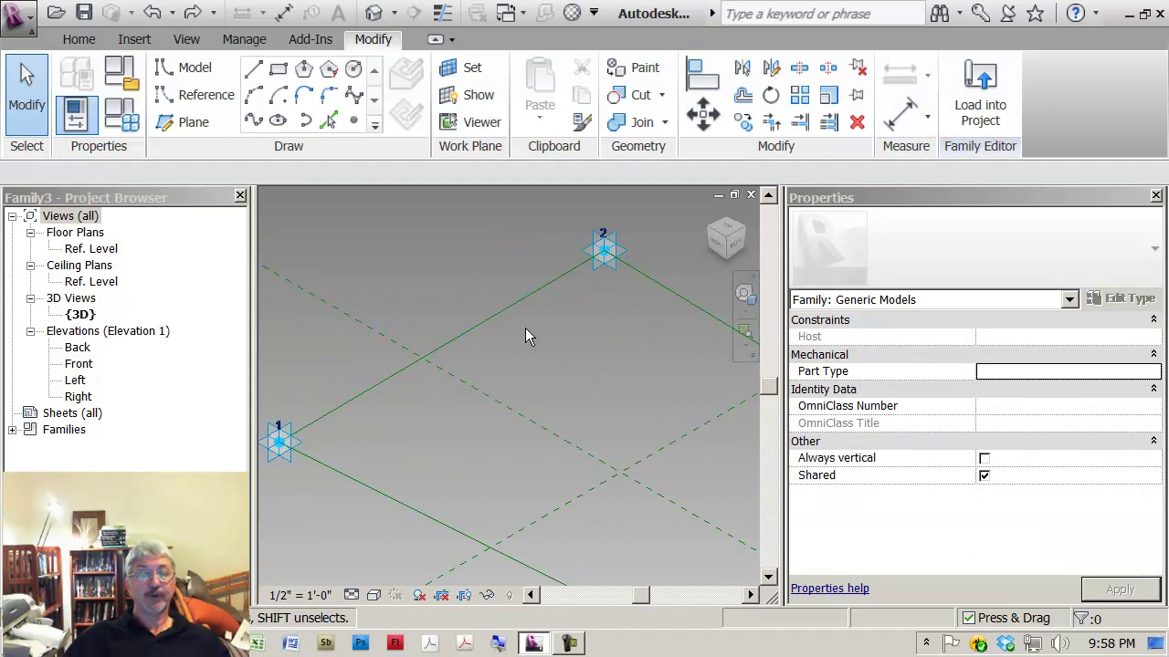
{"action": "left_click", "coordinate": [354, 121]}
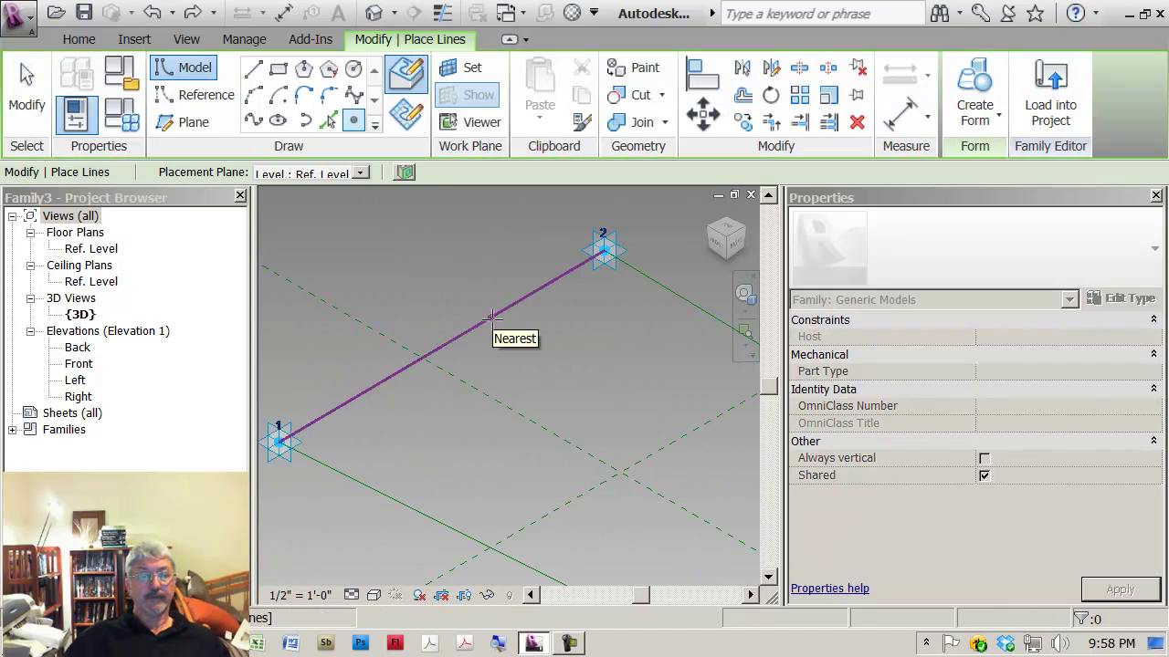
{"action": "left_click", "coordinate": [491, 317]}
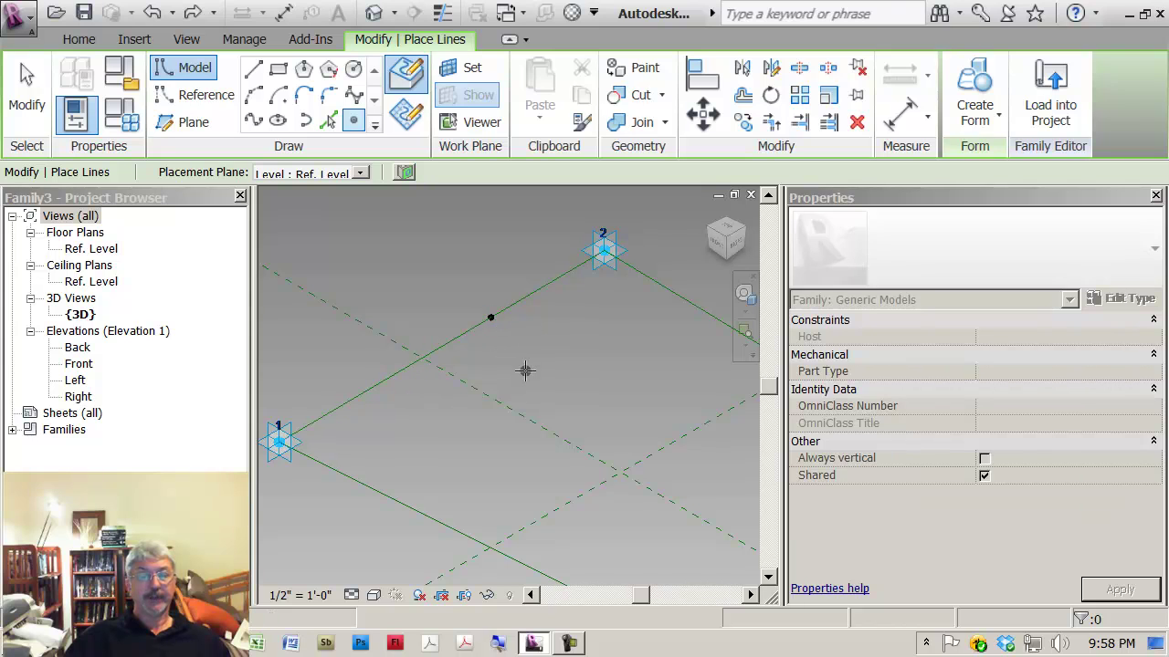
{"action": "key", "text": "Escape"}
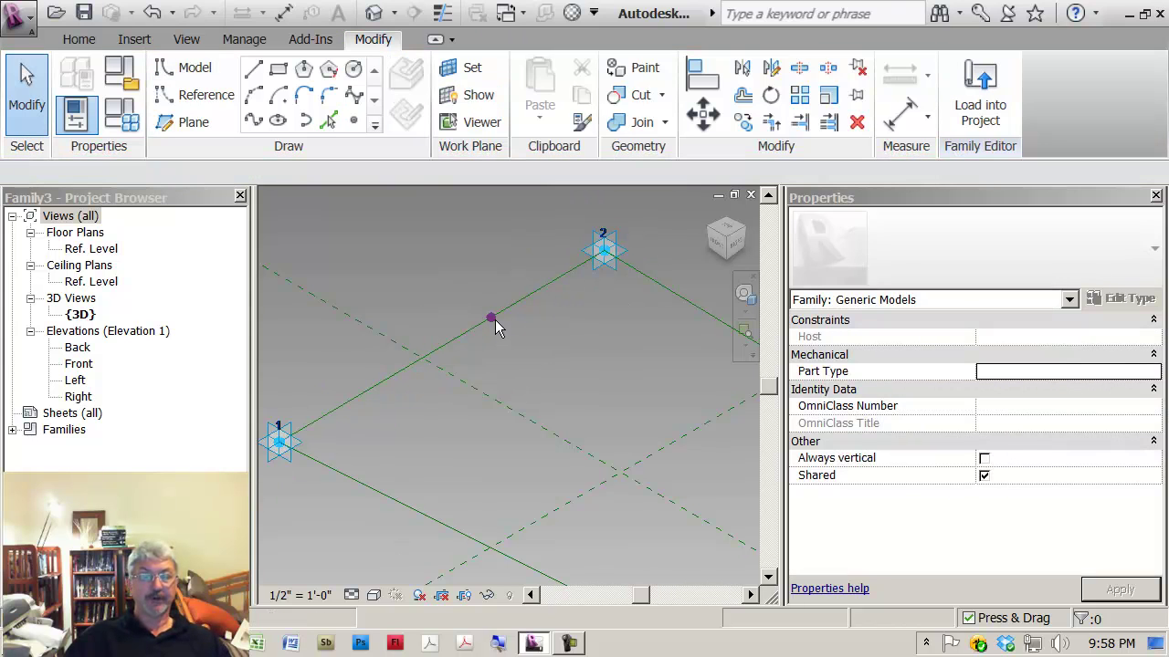
{"action": "left_click", "coordinate": [493, 319]}
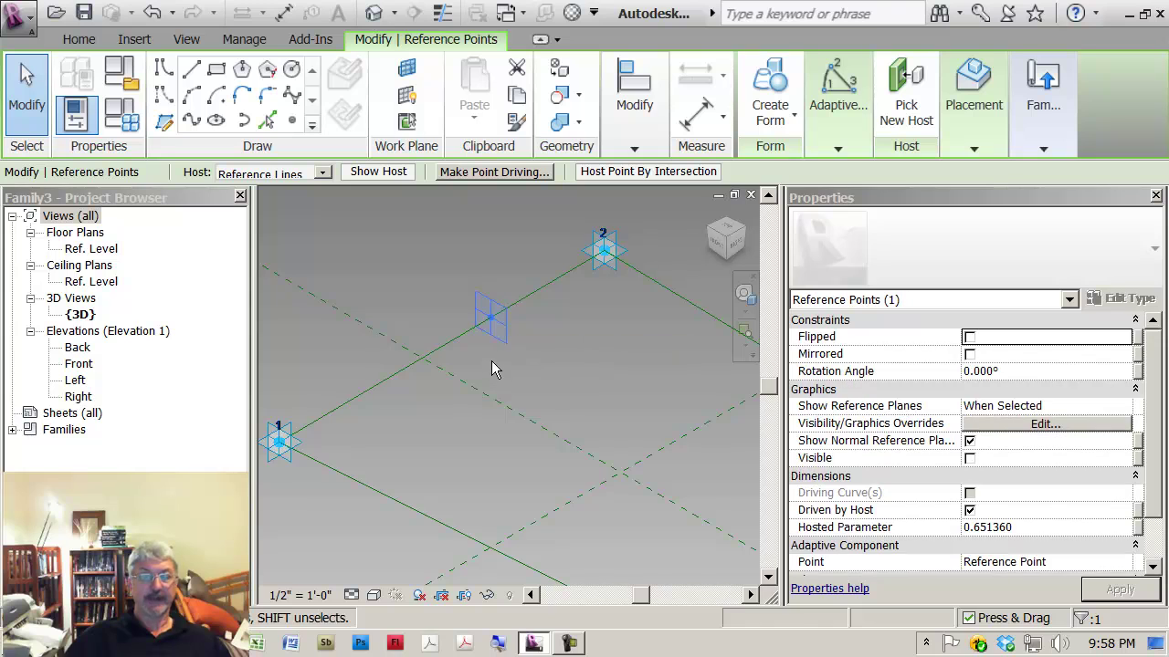
{"action": "scroll", "coordinate": [491, 354], "scroll_direction": "up", "scroll_amount": 1}
{"action": "scroll", "coordinate": [489, 347], "scroll_direction": "up", "scroll_amount": 1}
{"action": "scroll", "coordinate": [496, 365], "scroll_direction": "up", "scroll_amount": 1}
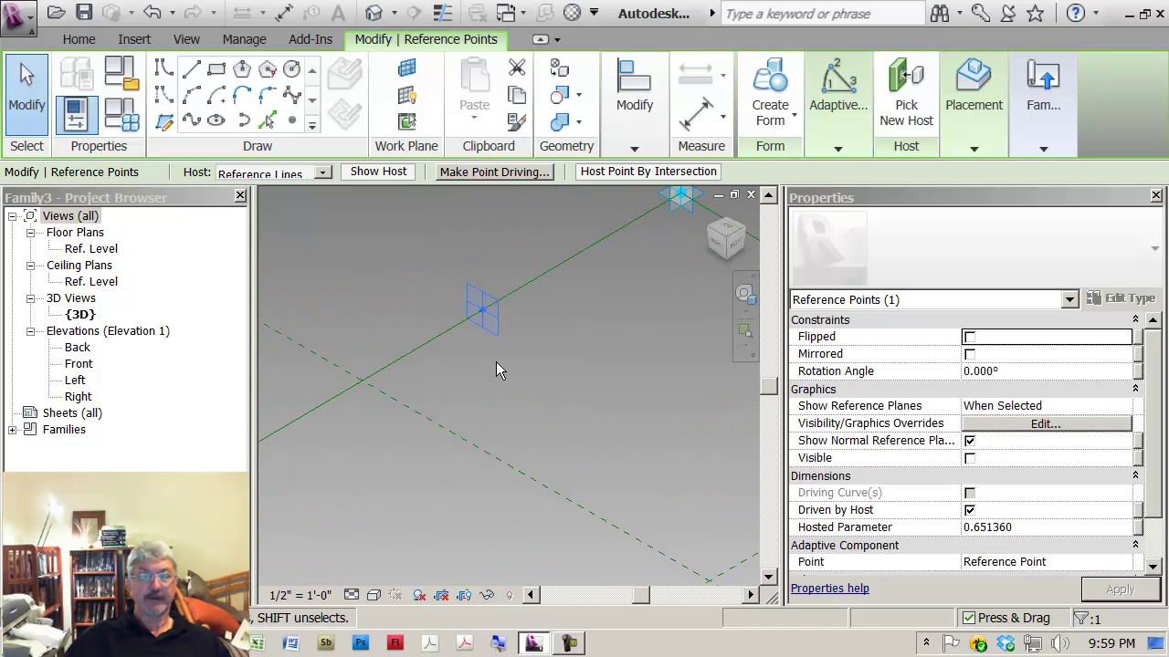
{"action": "scroll", "coordinate": [496, 363], "scroll_direction": "up", "scroll_amount": 1}
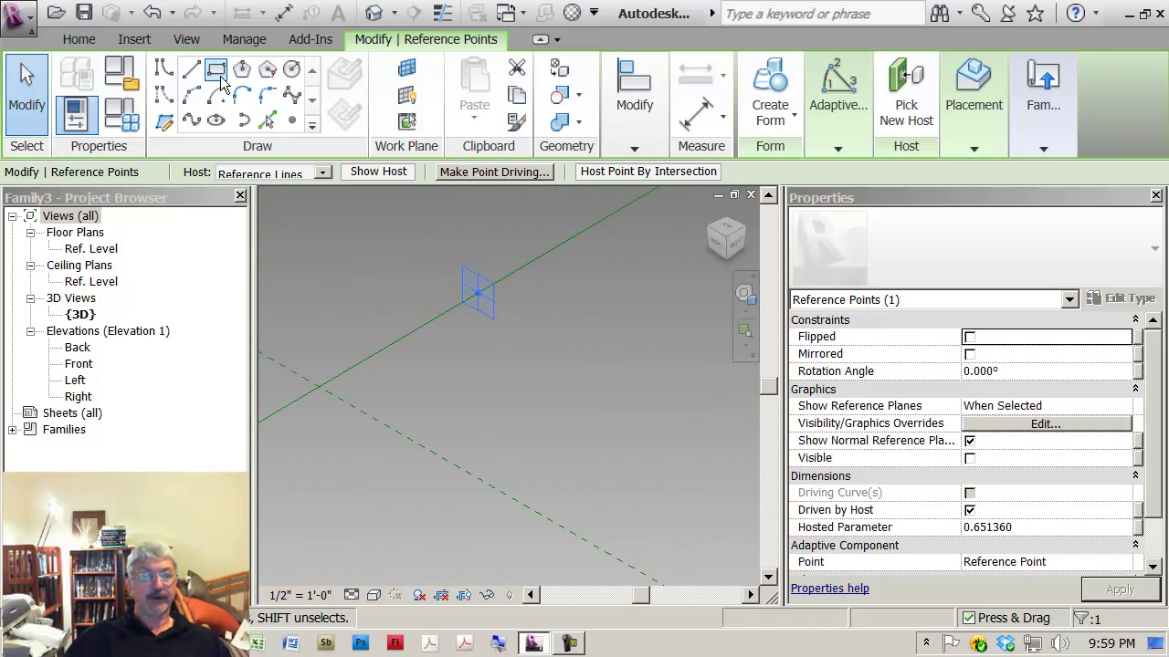
Sketch a small rectangle on the hosted point's work plane, across the reference line
{"action": "left_click", "coordinate": [219, 78]}
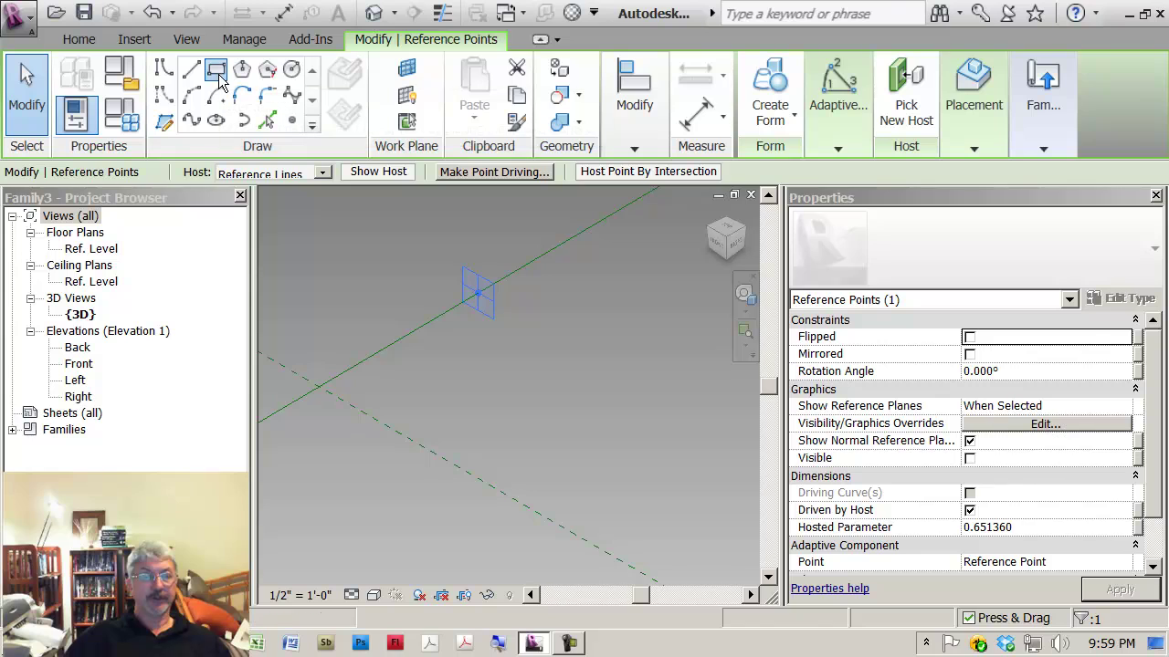
{"action": "left_click", "coordinate": [478, 293]}
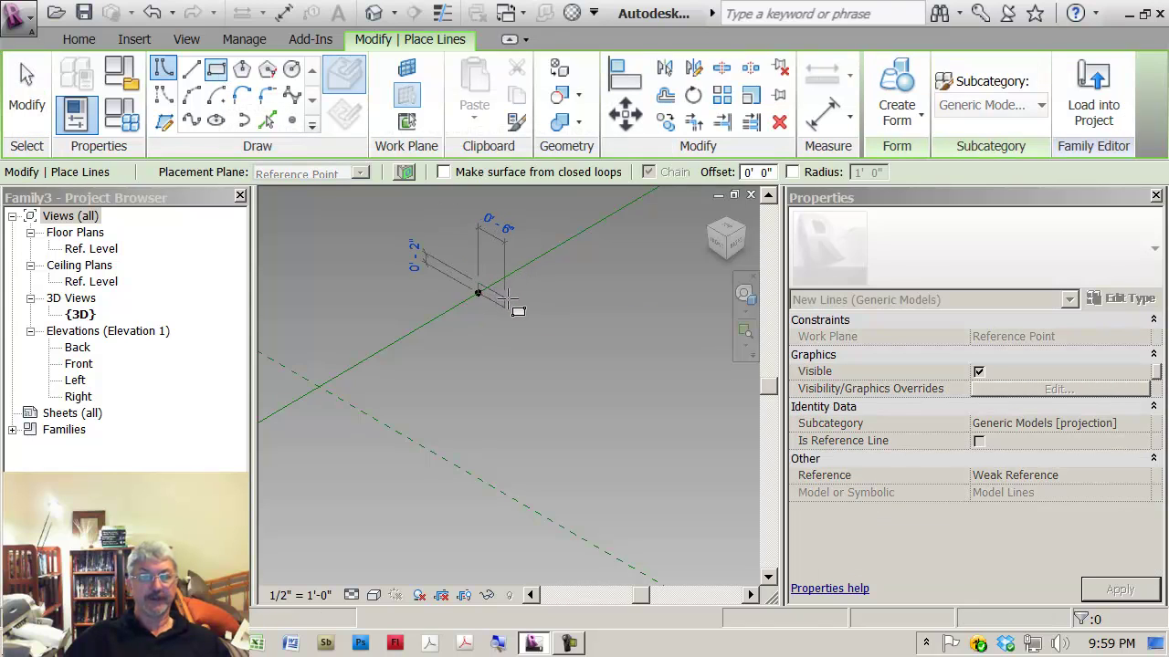
{"action": "middle_click_drag", "start_coordinate": [511, 279], "coordinate": [490, 341]}
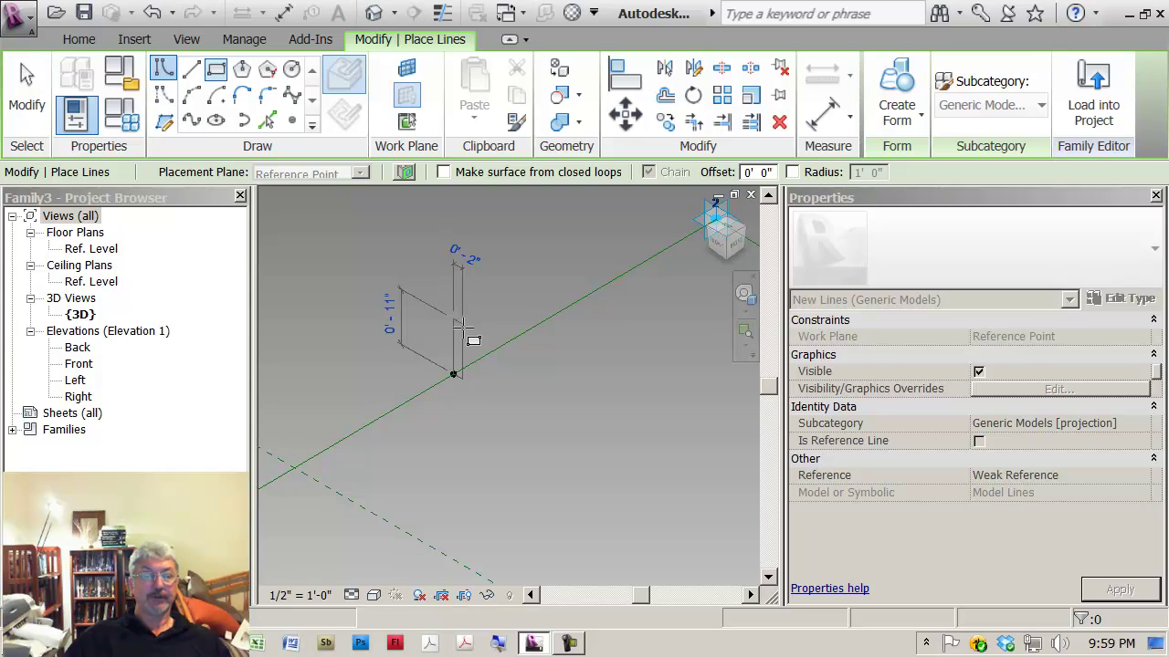
{"action": "left_click", "coordinate": [462, 332]}
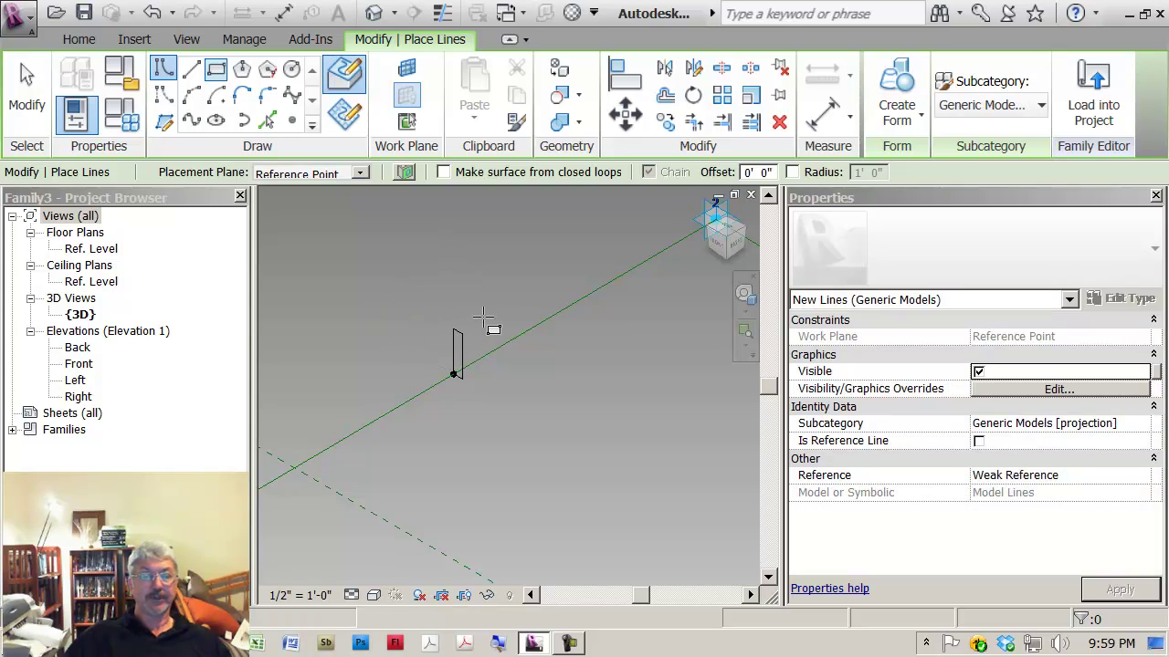
{"action": "key", "text": "Escape"}
{"action": "key", "text": "Escape"}
{"action": "scroll", "coordinate": [365, 390], "scroll_direction": "up", "scroll_amount": 2}
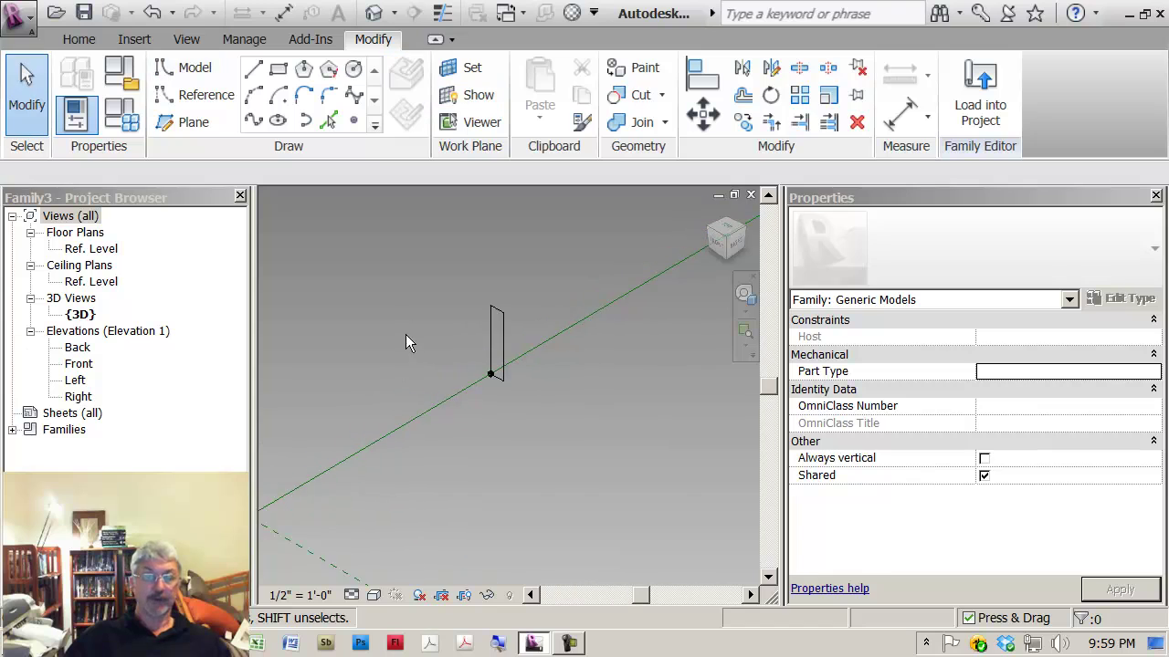
{"action": "scroll", "coordinate": [405, 334], "scroll_direction": "up", "scroll_amount": 1}
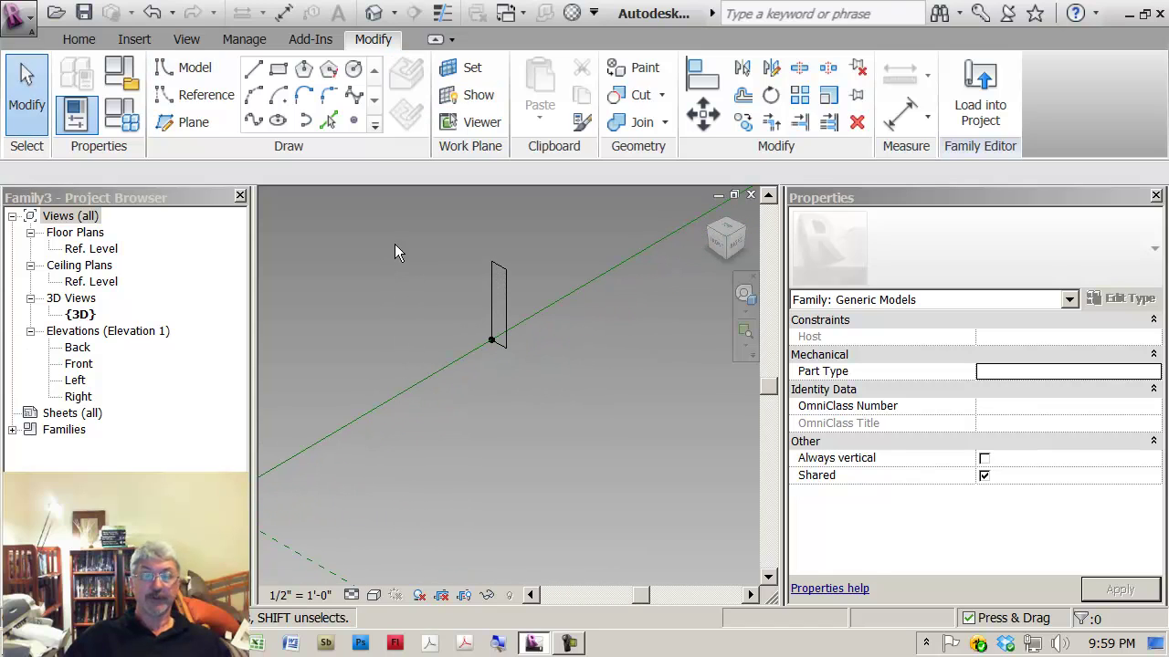
Move the rectangle profile so it is centred on the hosted reference point
{"action": "left_click", "coordinate": [702, 114]}
{"action": "left_click", "coordinate": [493, 304]}
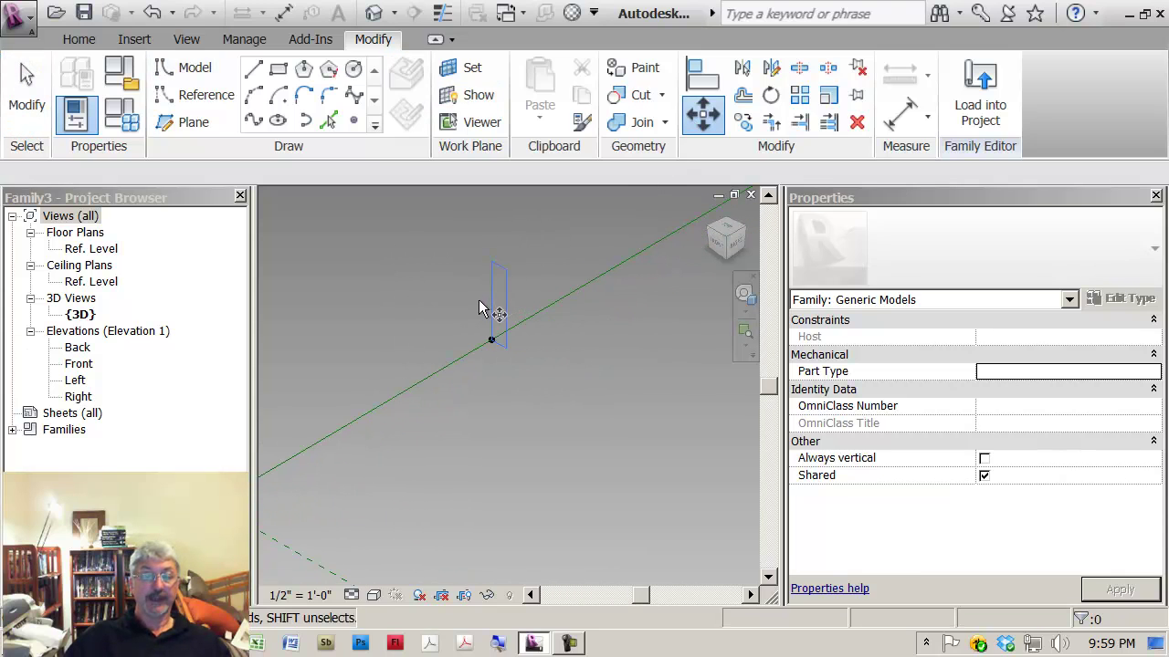
{"action": "key", "text": "Return"}
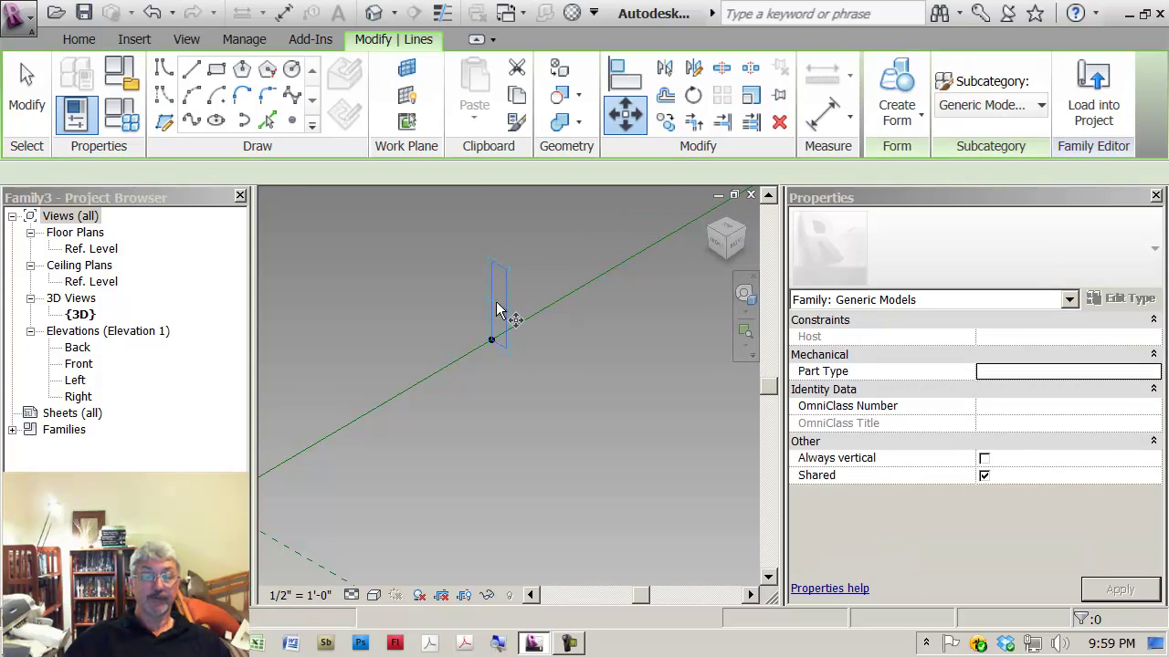
{"action": "left_click", "coordinate": [491, 302]}
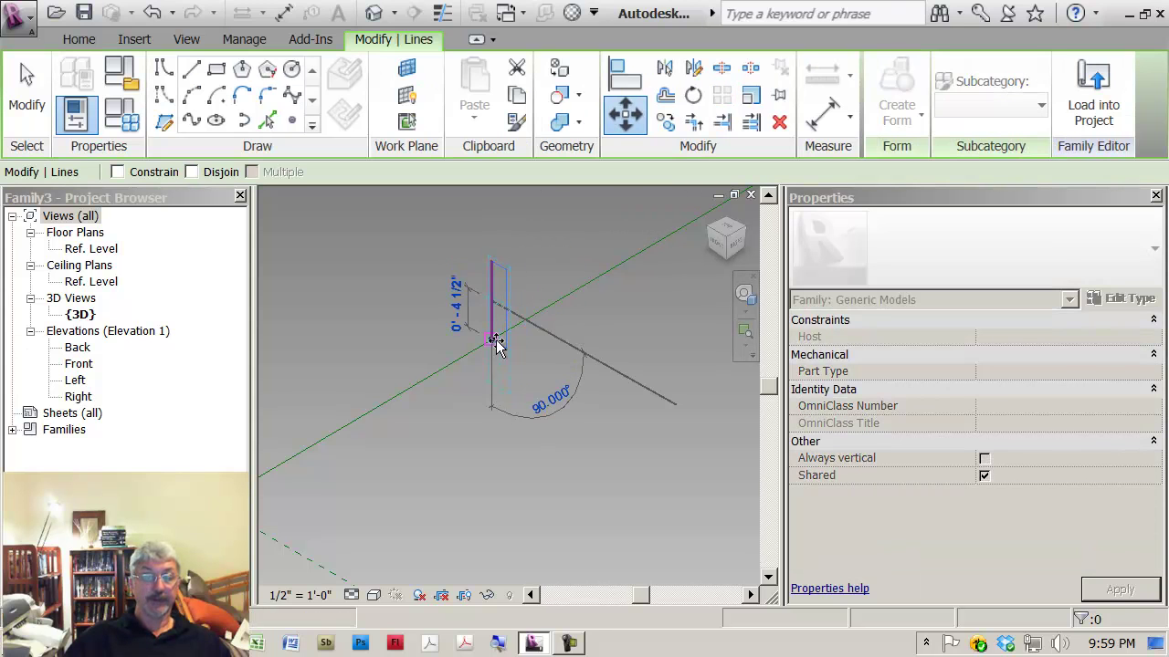
{"action": "left_click", "coordinate": [494, 343]}
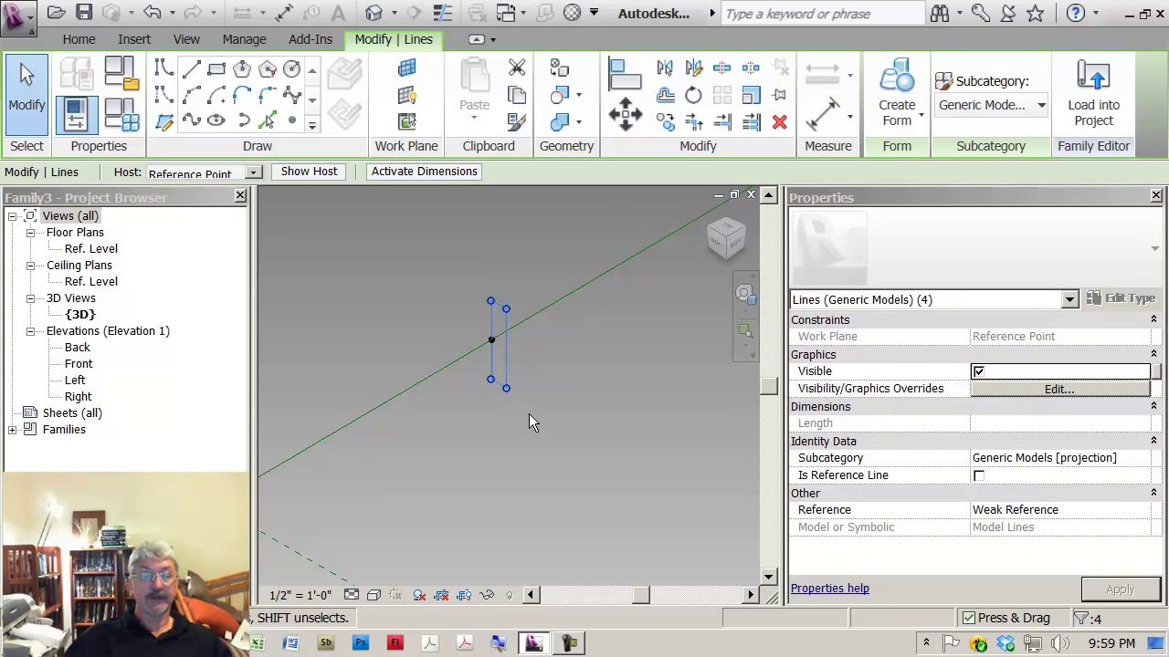
{"action": "left_click", "coordinate": [533, 423]}
{"action": "mouse_move", "coordinate": [517, 414]}
{"action": "middle_mouse_down", "text": "shift"}
{"action": "mouse_move", "coordinate": [530, 379]}
{"action": "mouse_move", "coordinate": [516, 341]}
{"action": "mouse_move", "coordinate": [527, 350]}
{"action": "mouse_move", "coordinate": [509, 348]}
{"action": "mouse_move", "coordinate": [534, 324]}
{"action": "middle_mouse_up", "text": "shift"}
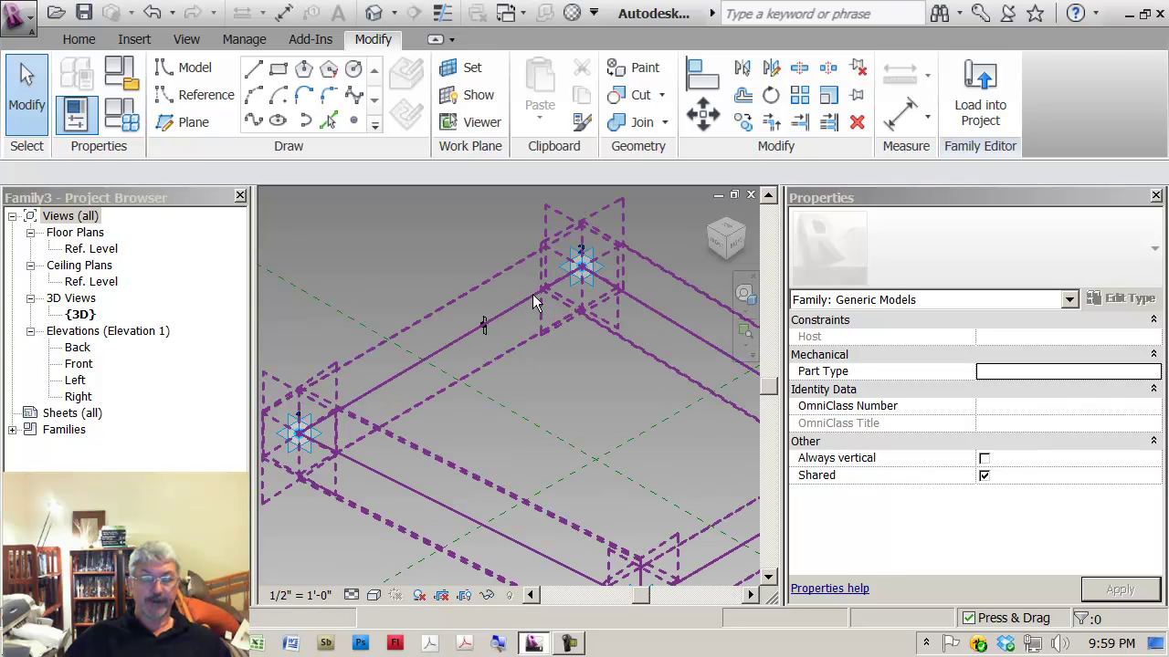
Select the four-line chain plus the rectangle profile and create a solid sweep form
{"action": "left_click", "coordinate": [533, 294]}
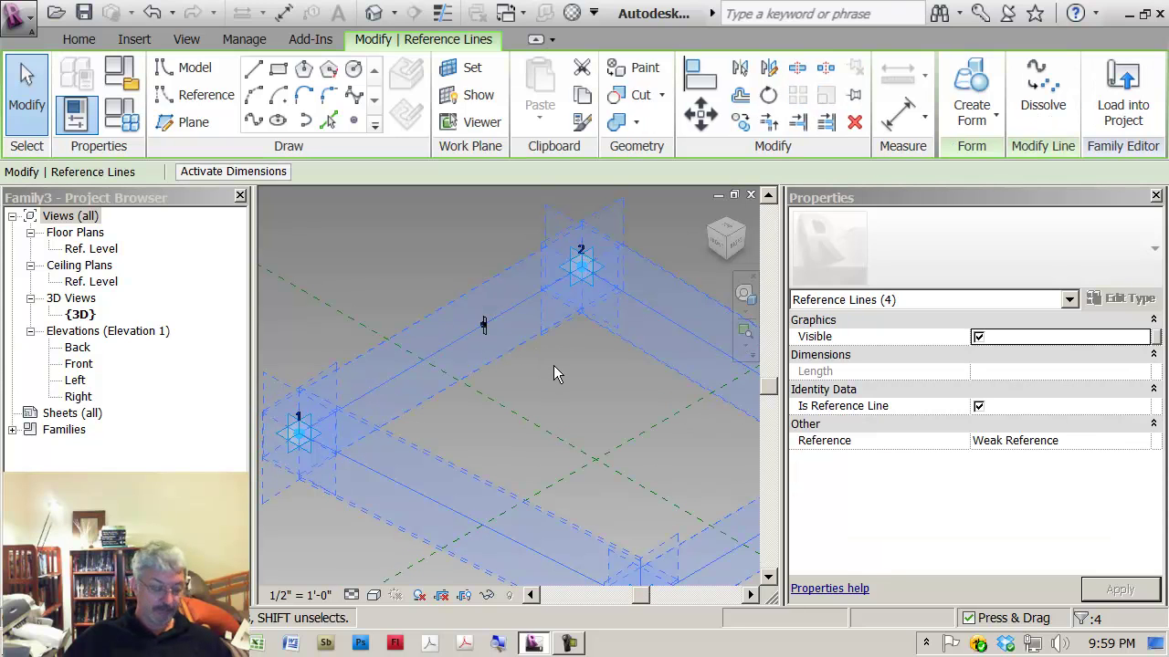
{"action": "left_click", "coordinate": [485, 330], "text": "ctrl"}
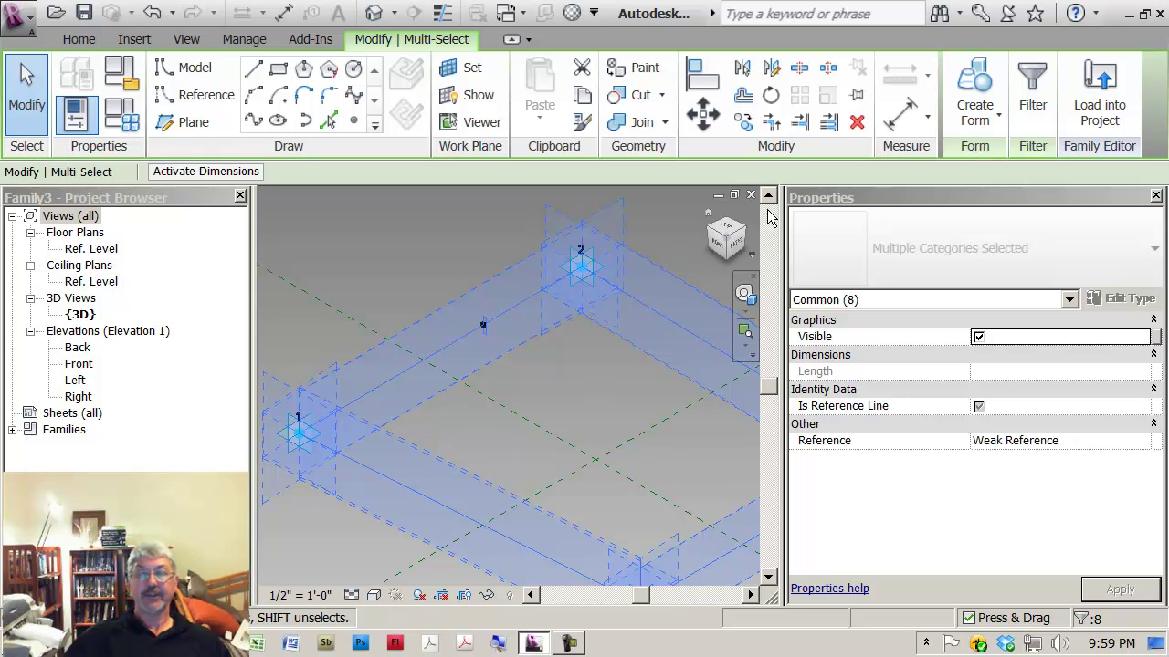
{"action": "left_click", "coordinate": [974, 108]}
{"action": "left_click", "coordinate": [1004, 162]}
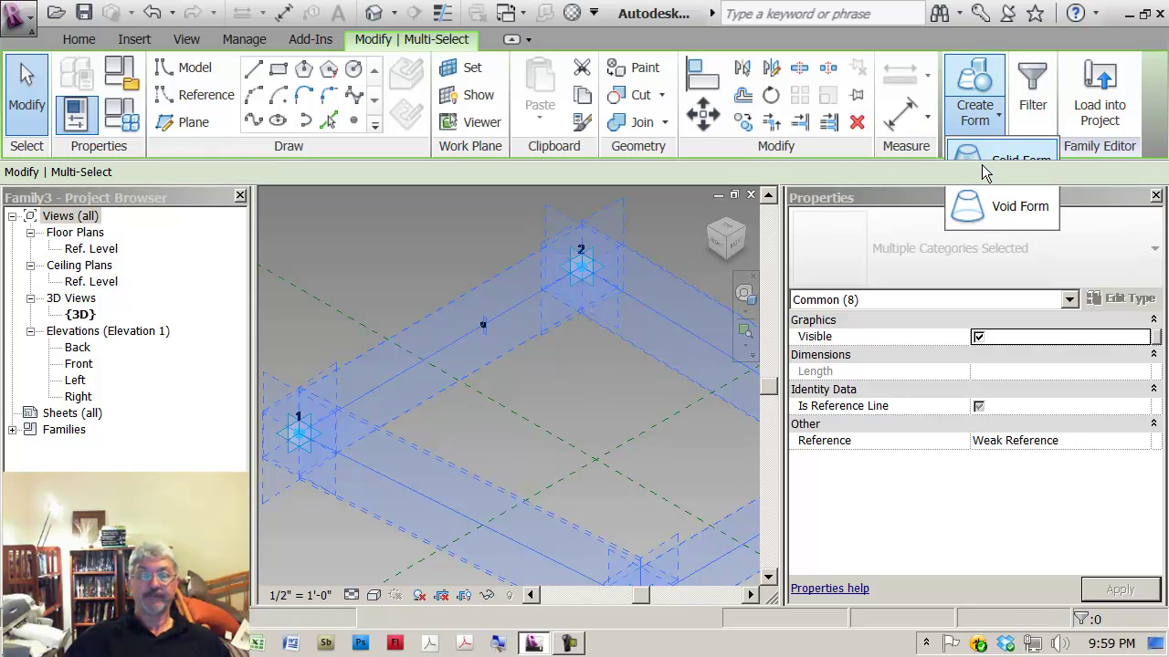
{"action": "scroll", "coordinate": [464, 441], "scroll_direction": "down", "scroll_amount": 2}
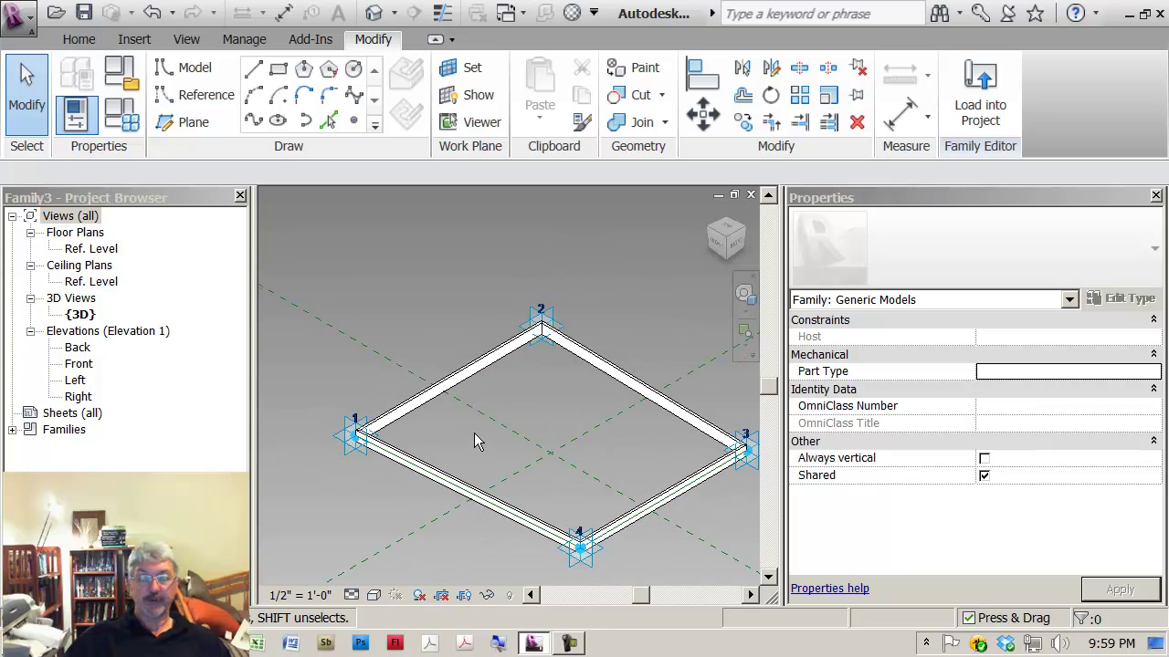
{"action": "scroll", "coordinate": [474, 433], "scroll_direction": "down", "scroll_amount": 1}
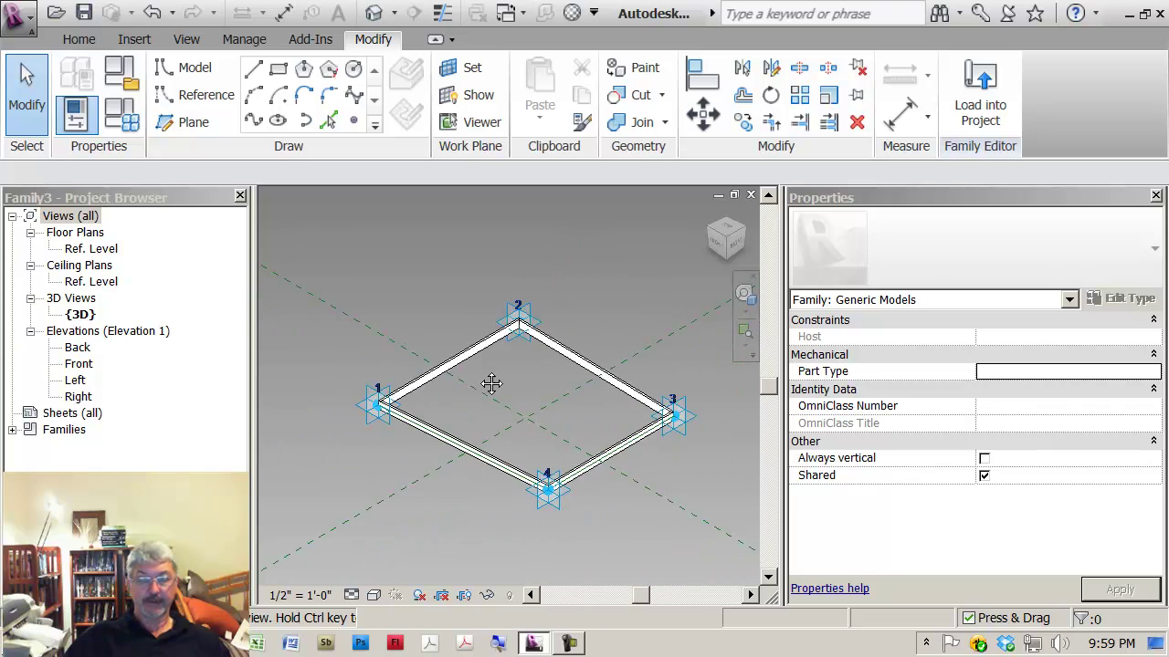
{"action": "scroll", "coordinate": [488, 378], "scroll_direction": "up", "scroll_amount": 1}
{"action": "scroll", "coordinate": [487, 374], "scroll_direction": "up", "scroll_amount": 1}
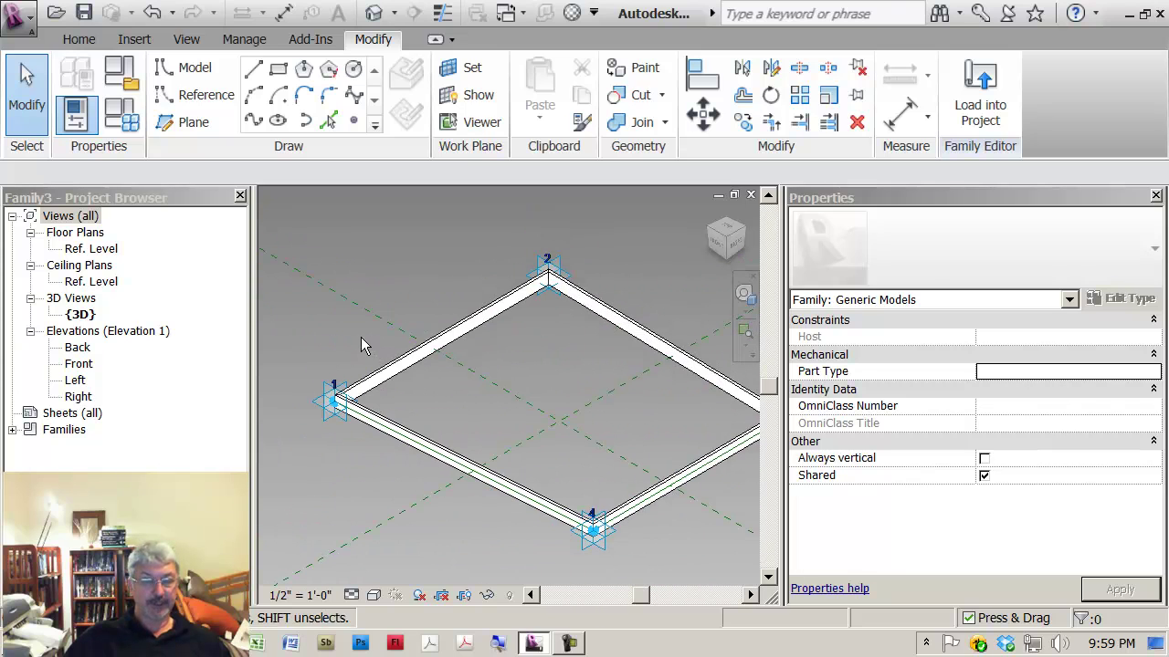
Drag adaptive point 1 to check the frame flexes with it, then undo the move
{"action": "left_click", "coordinate": [335, 398]}
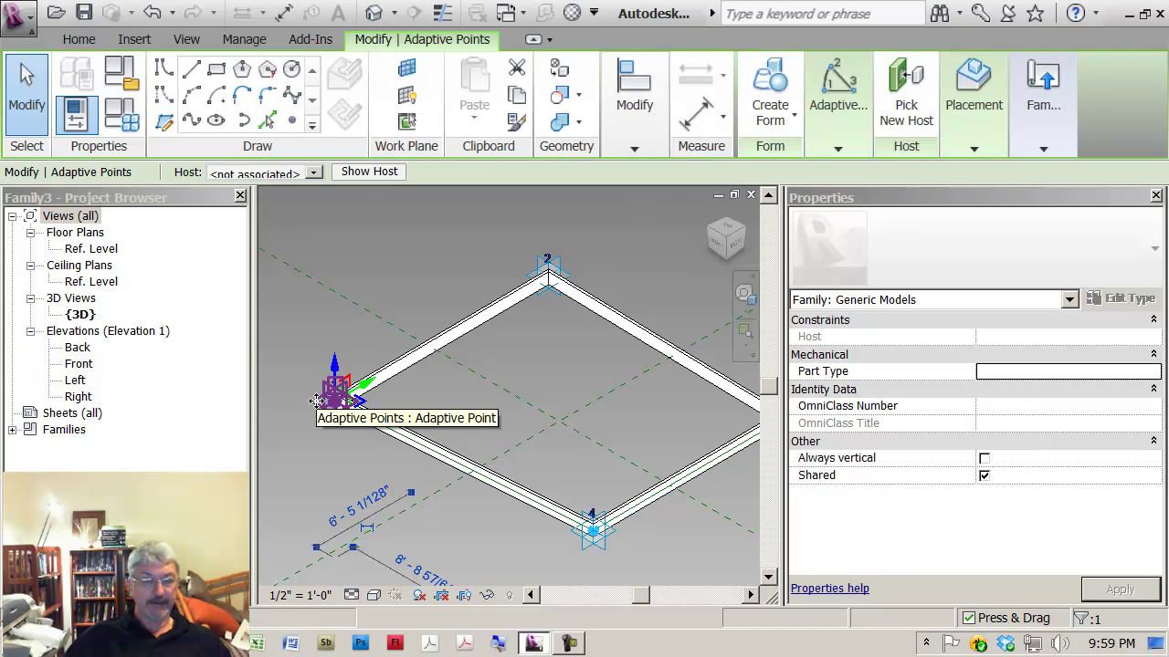
{"action": "left_click_drag", "start_coordinate": [316, 376], "coordinate": [312, 357]}
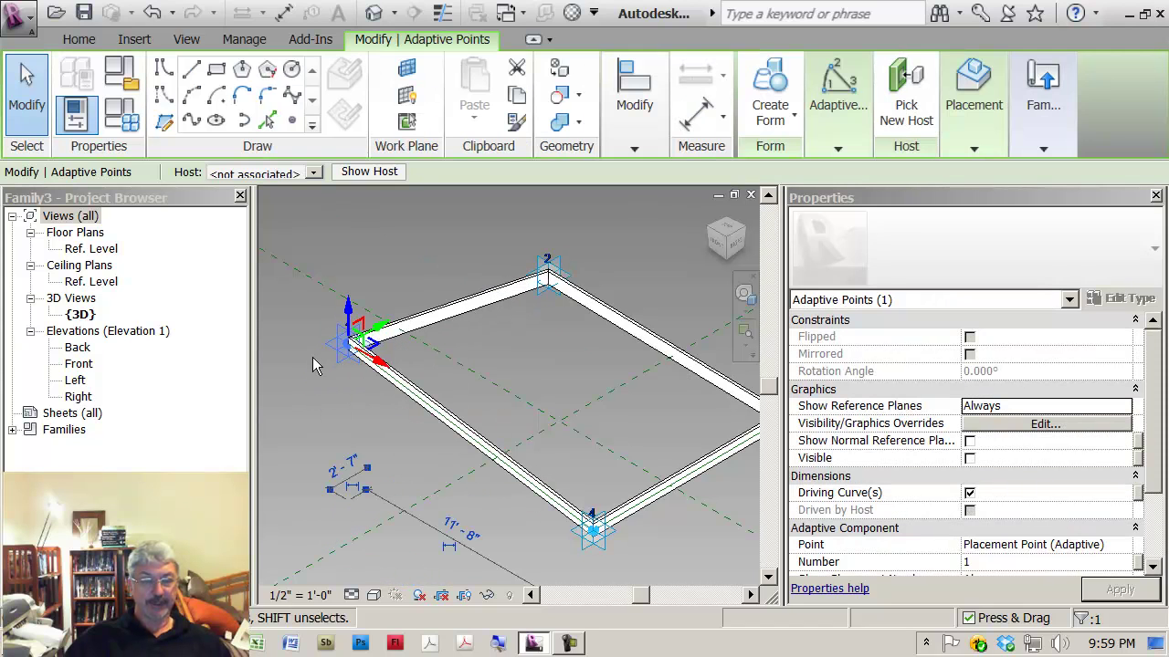
{"action": "key", "text": "ctrl+z"}
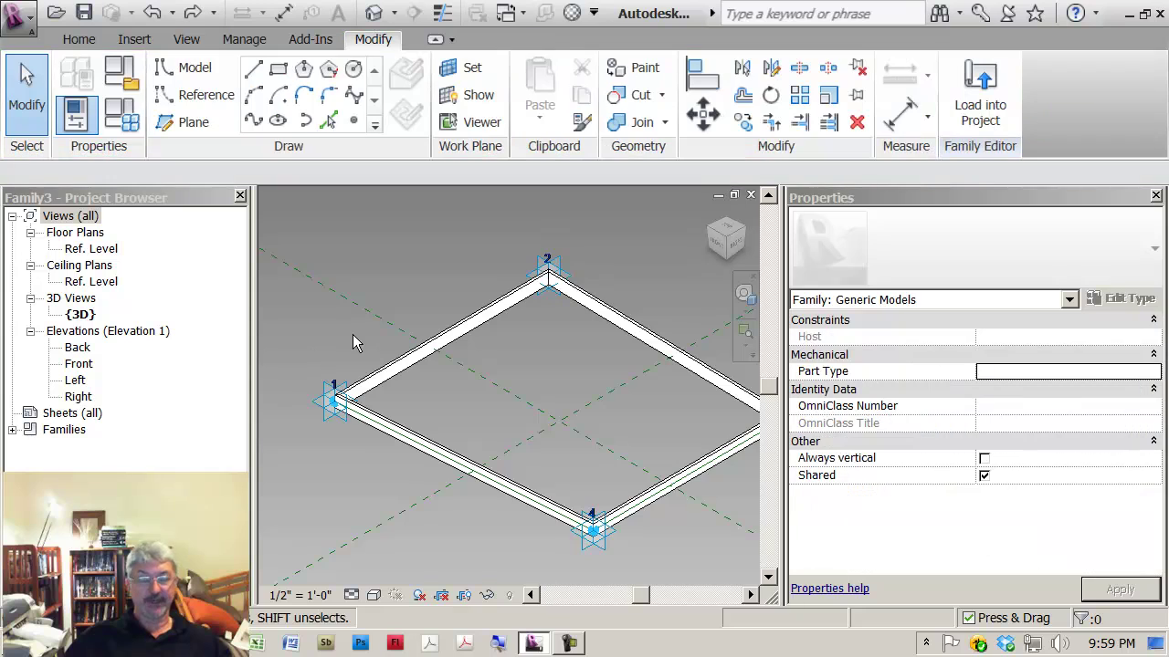
{"action": "scroll", "coordinate": [333, 365], "scroll_direction": "down", "scroll_amount": 1}
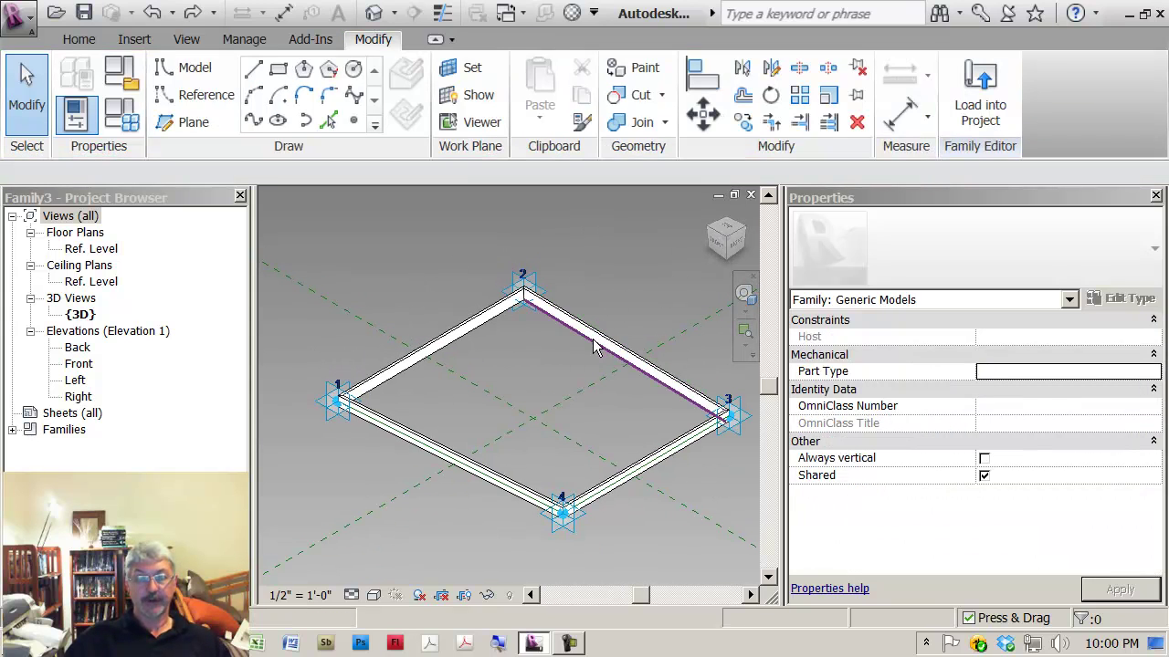
Select the four reference lines and create a flat surface form from them
{"action": "left_click", "coordinate": [431, 350]}
{"action": "left_click", "coordinate": [431, 350]}
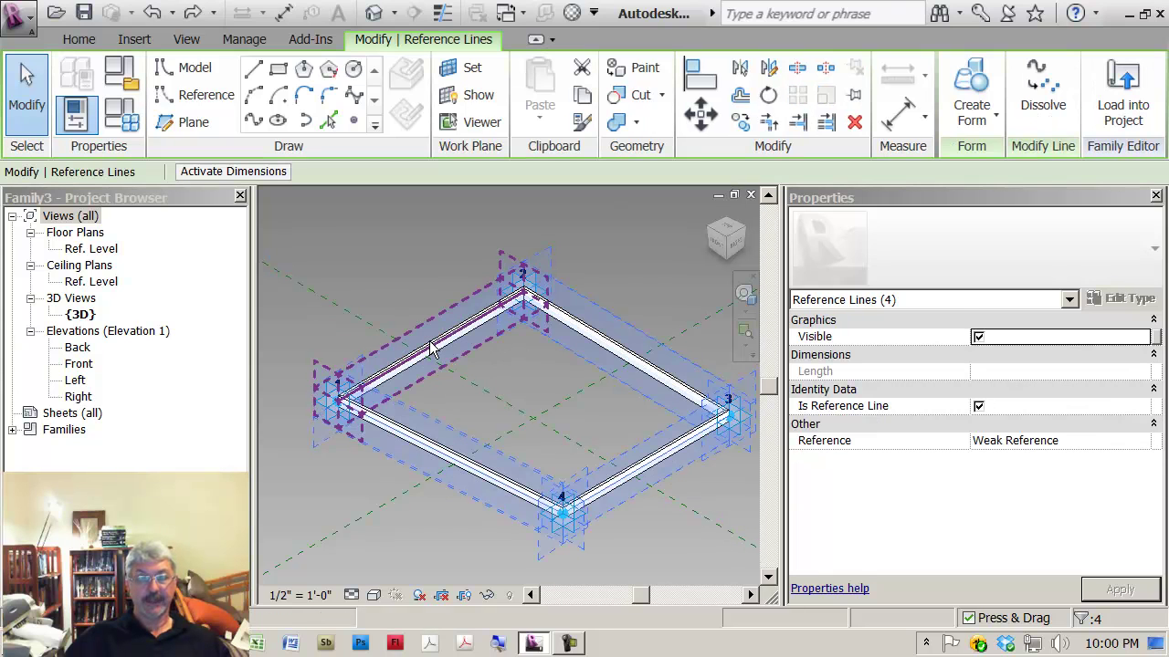
{"action": "left_click", "coordinate": [971, 114]}
{"action": "left_click", "coordinate": [959, 160]}
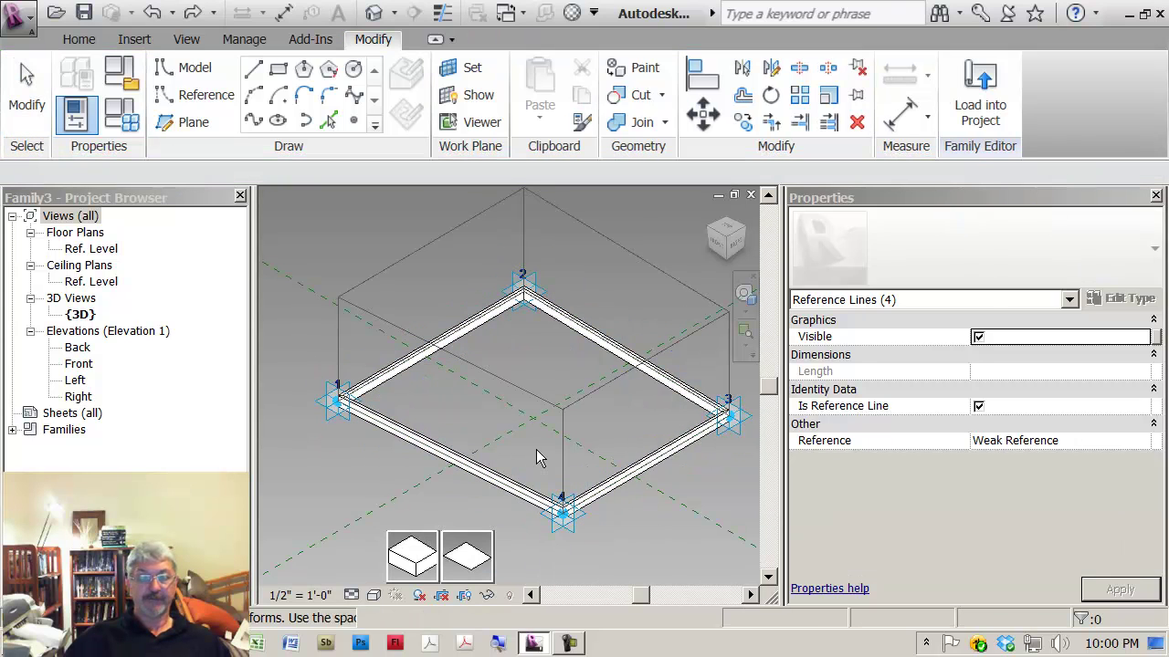
{"action": "left_click", "coordinate": [467, 555]}
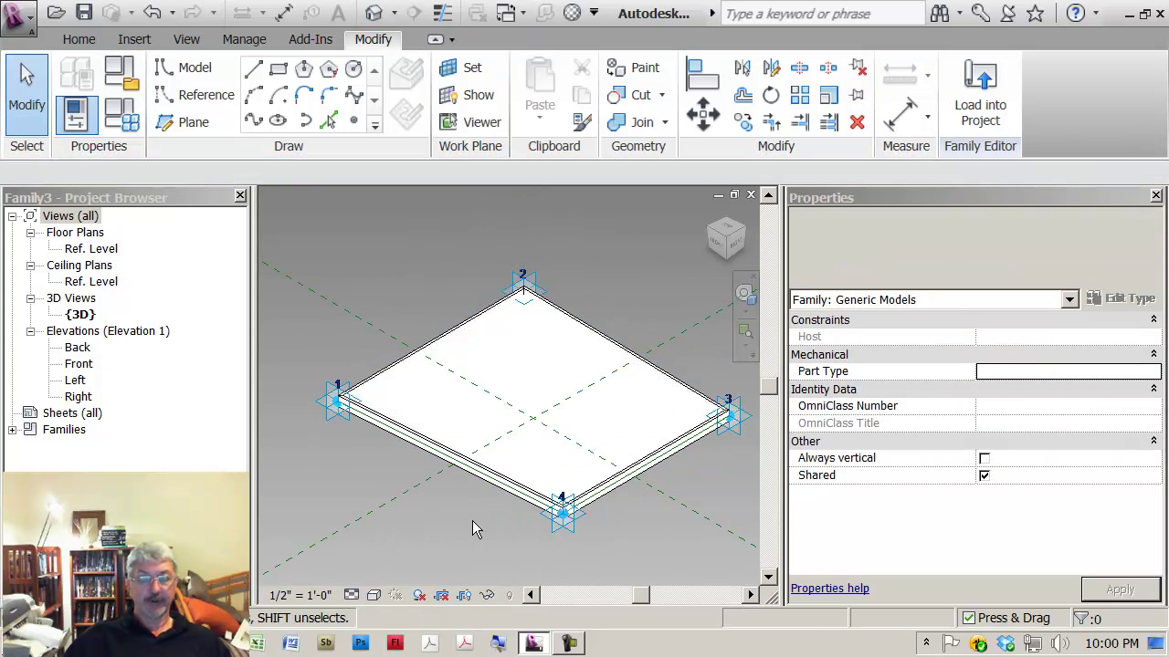
{"action": "left_click", "coordinate": [462, 395]}
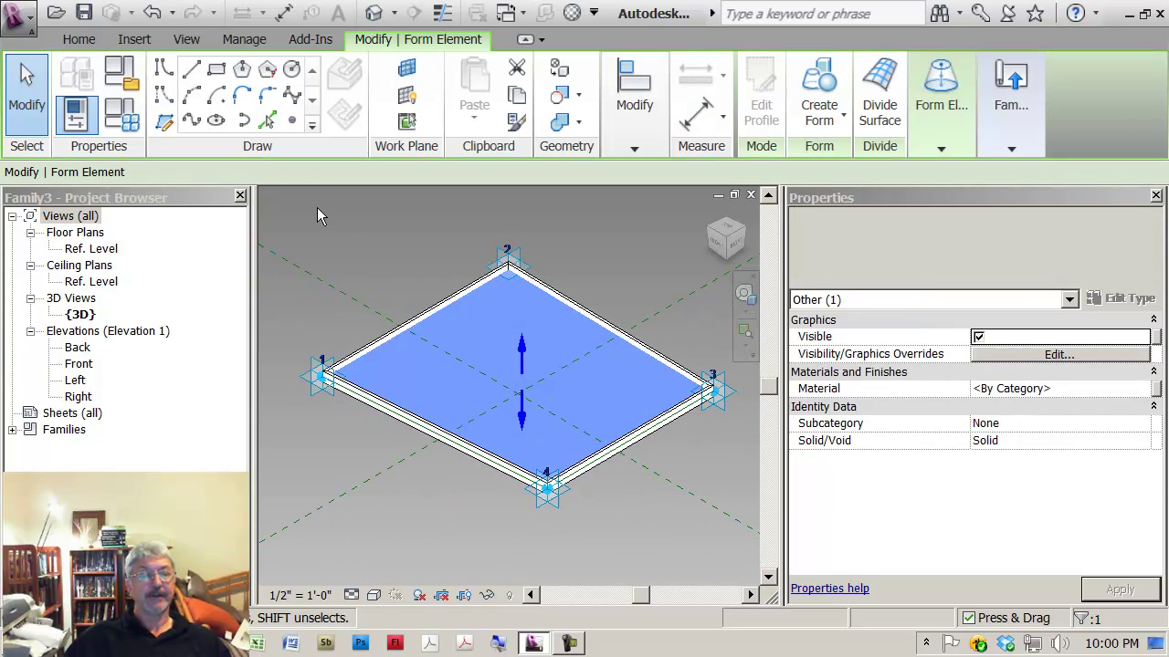
Pick Glass for the flat surface's material, then cancel the Materials dialog with Escape
{"action": "left_click", "coordinate": [1121, 390]}
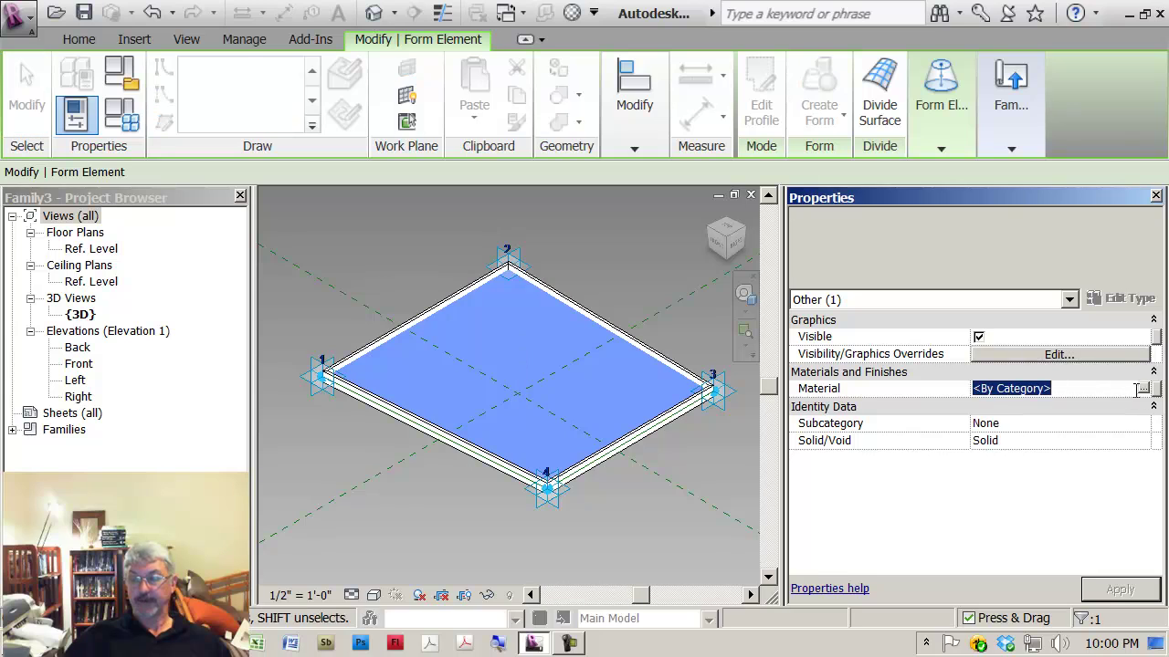
{"action": "left_click", "coordinate": [1144, 389]}
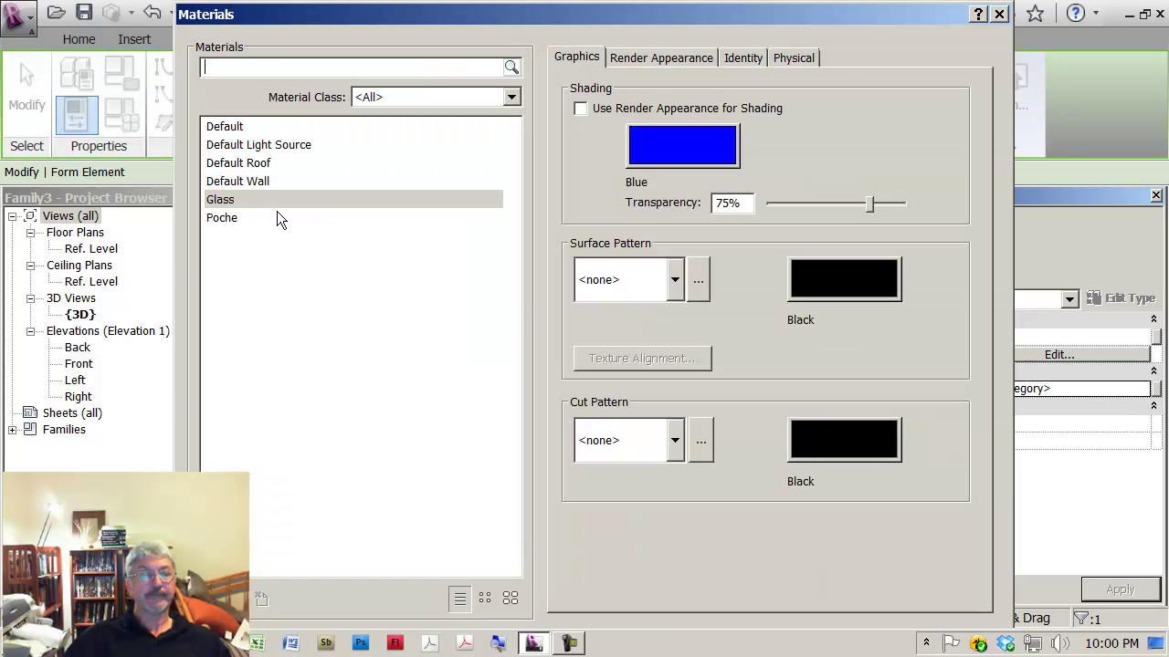
{"action": "left_click", "coordinate": [248, 200]}
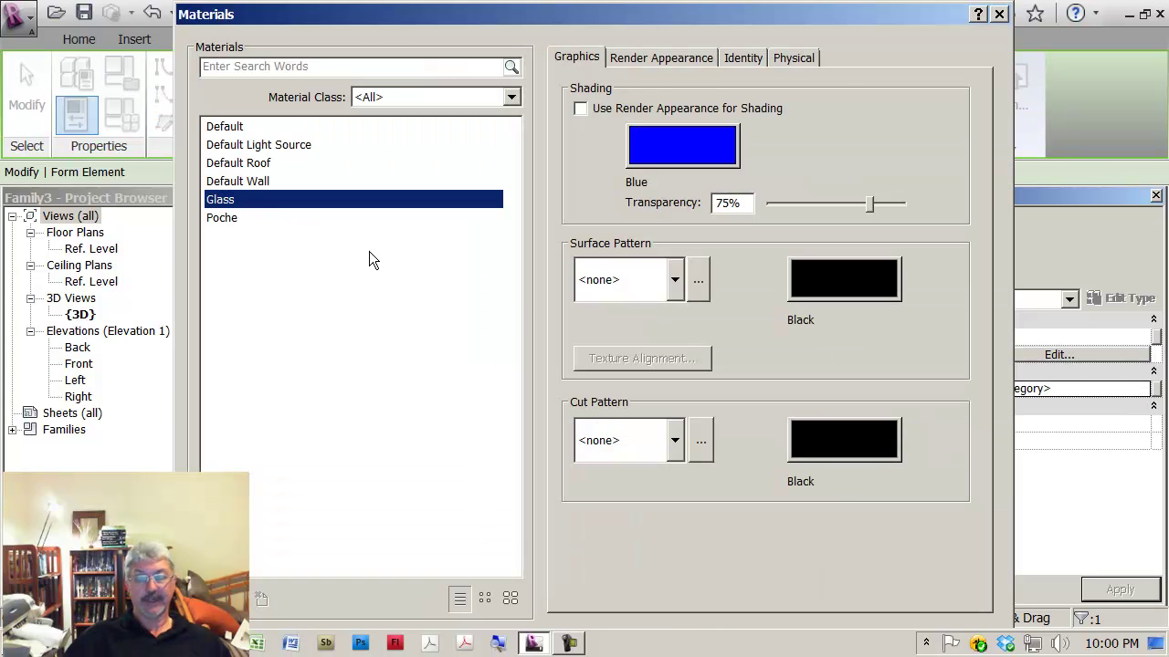
{"action": "left_click", "coordinate": [670, 545]}
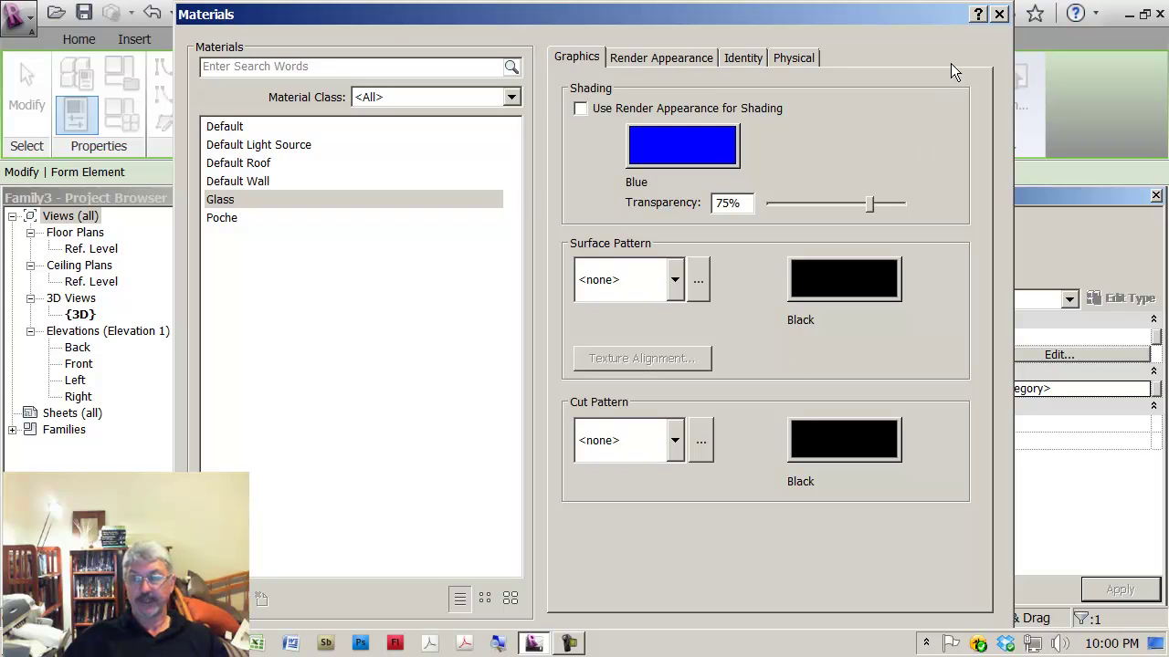
{"action": "key", "text": "Escape"}
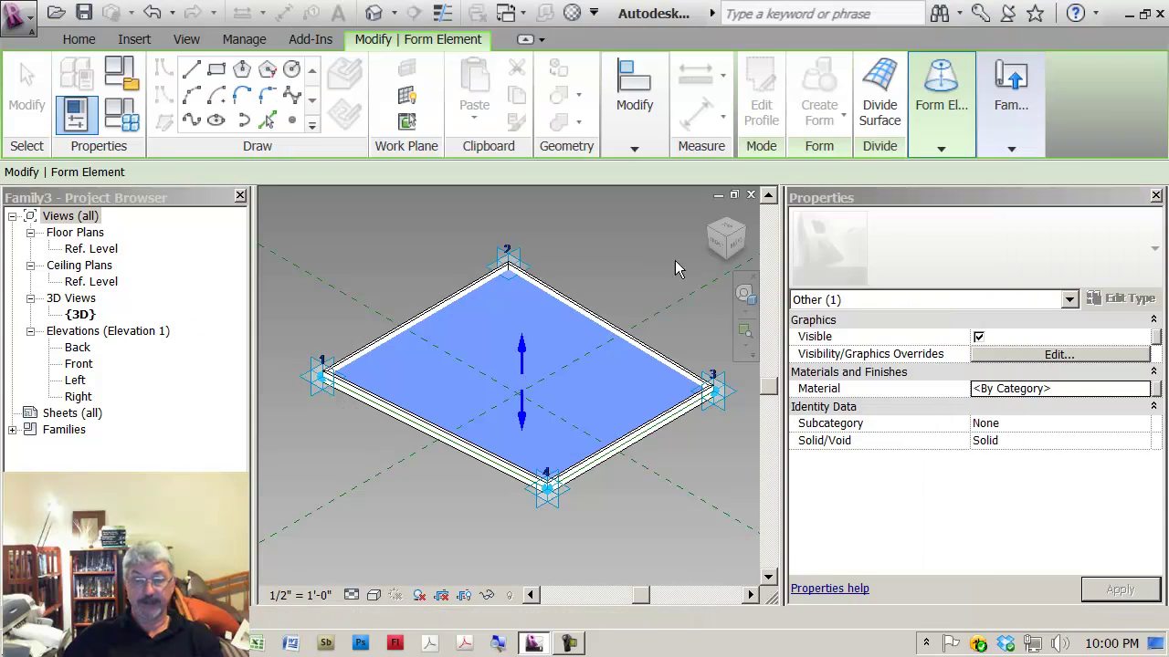
Reselect the flat surface and apply the Glass material to it
{"action": "left_click", "coordinate": [608, 285]}
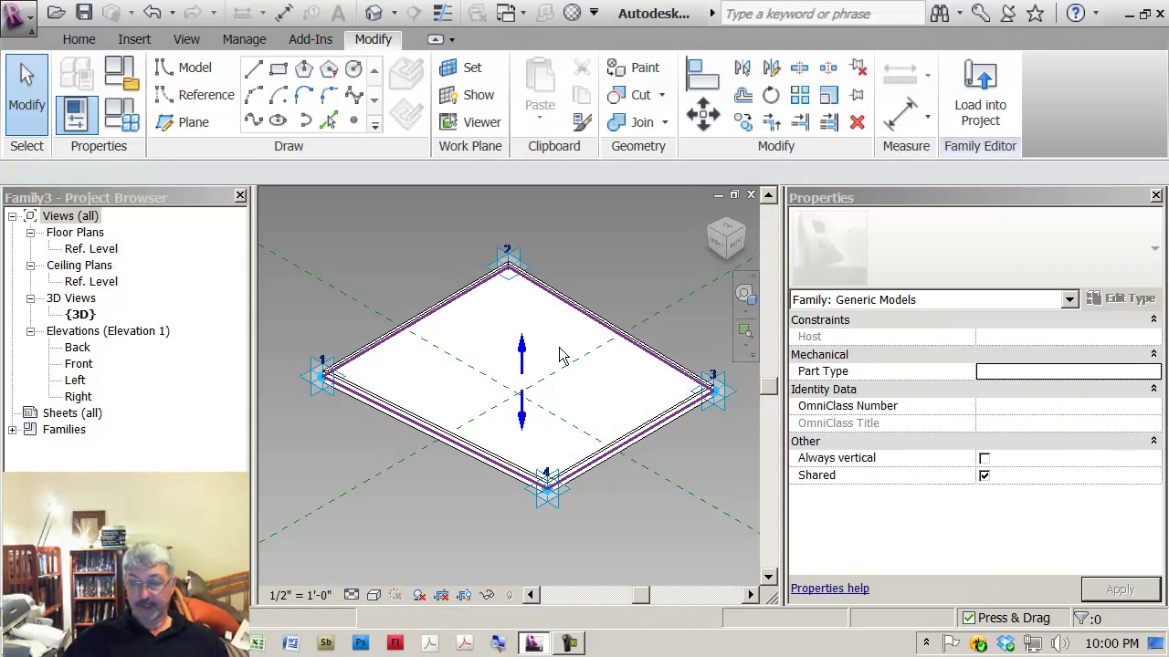
{"action": "left_click", "coordinate": [561, 355]}
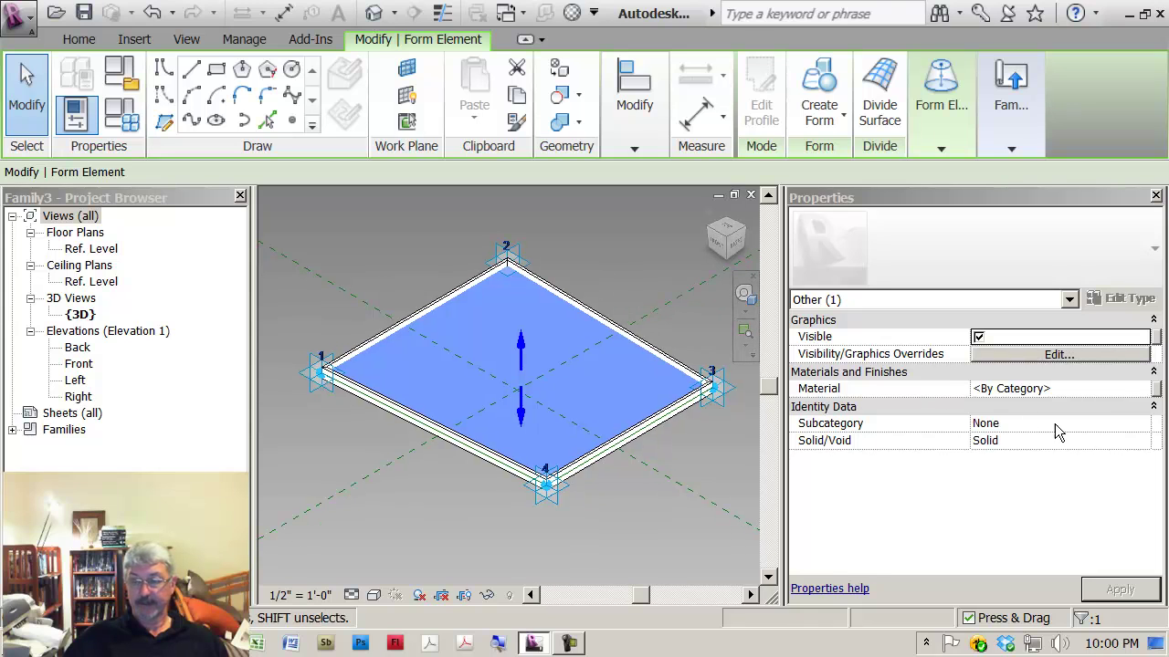
{"action": "left_click", "coordinate": [1103, 393]}
{"action": "left_click", "coordinate": [1144, 390]}
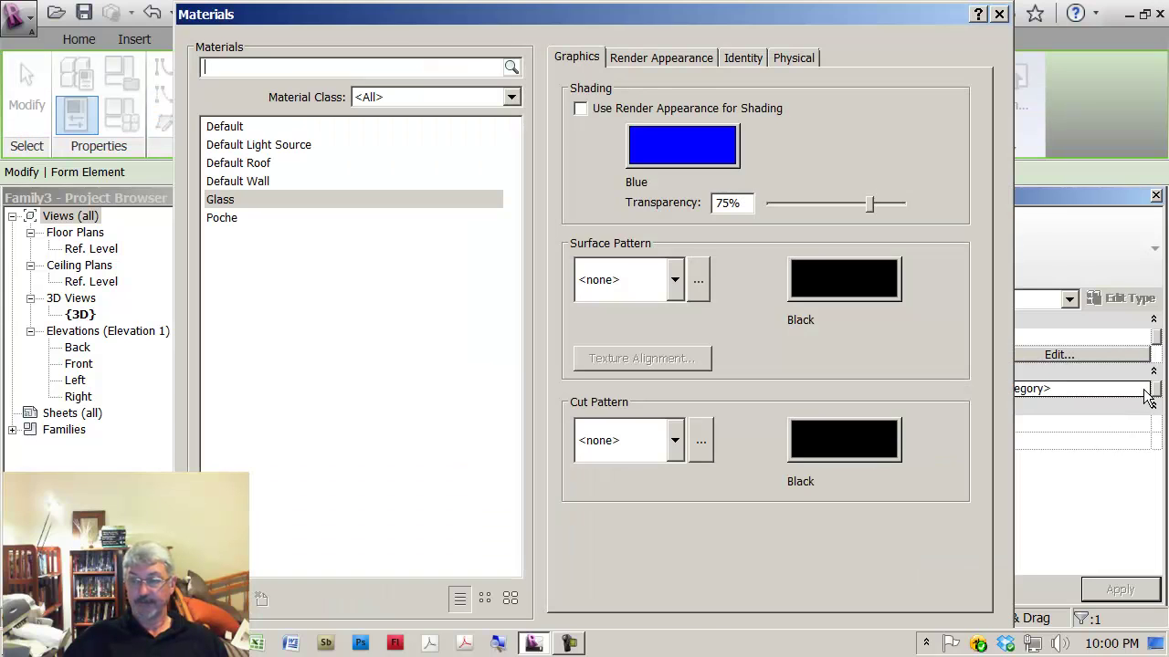
{"action": "left_click", "coordinate": [272, 200]}
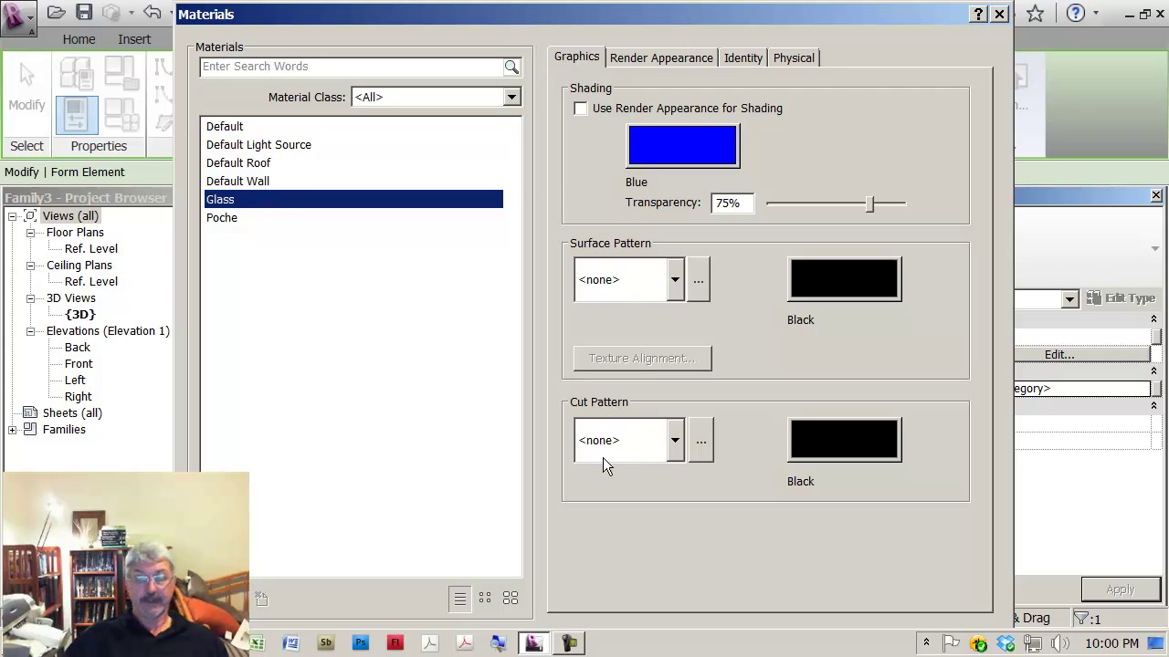
{"action": "left_click", "coordinate": [630, 555]}
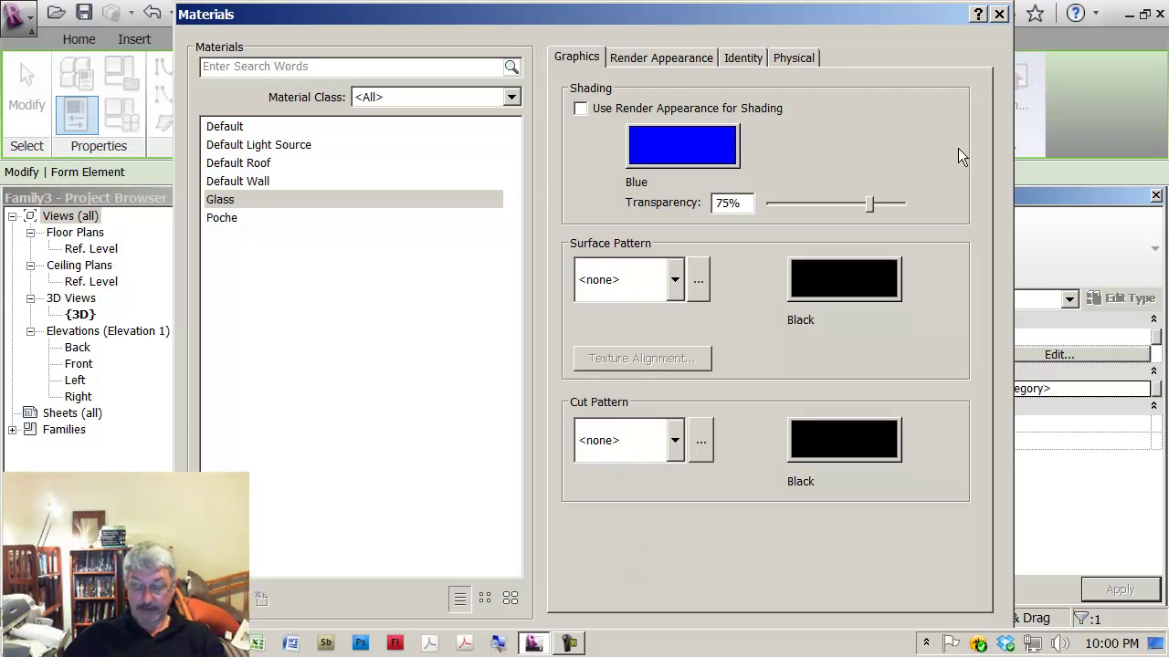
{"action": "key", "text": "Return"}
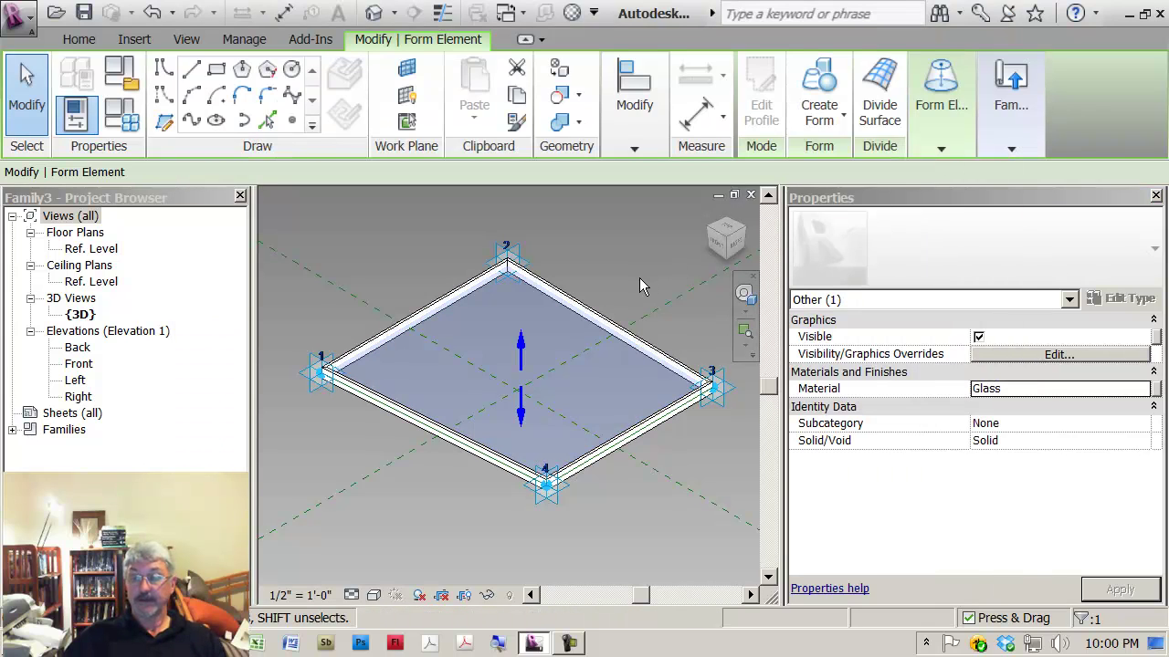
Deselect and reselect the surface to confirm it now renders as glass
{"action": "left_click", "coordinate": [639, 278]}
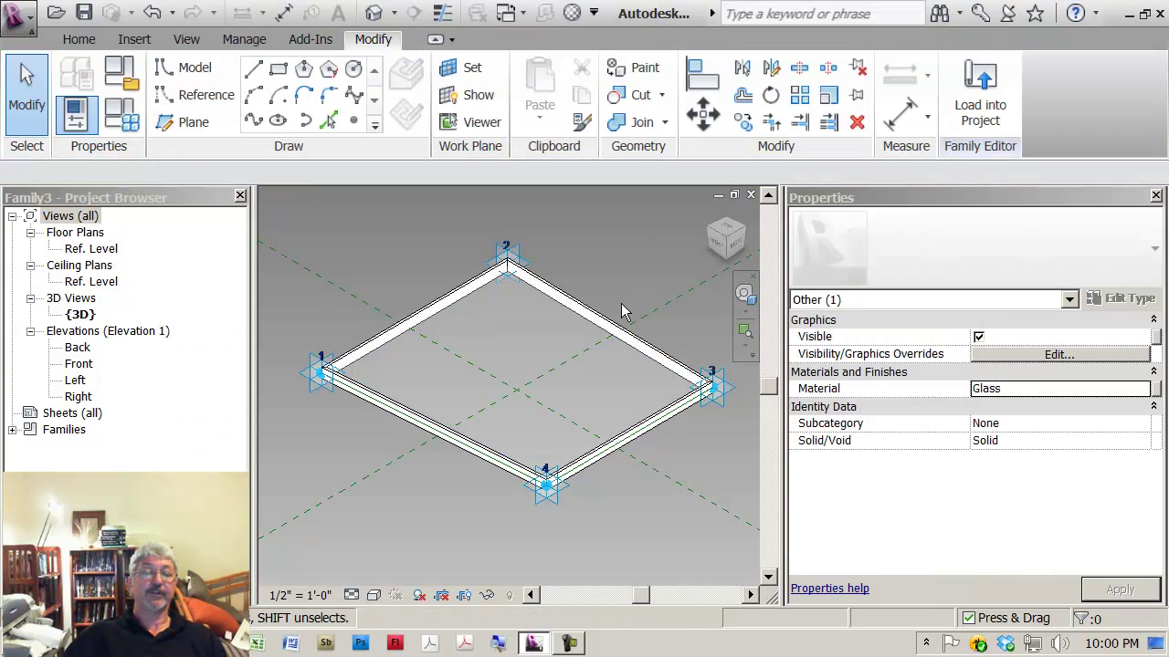
{"action": "left_click", "coordinate": [563, 353]}
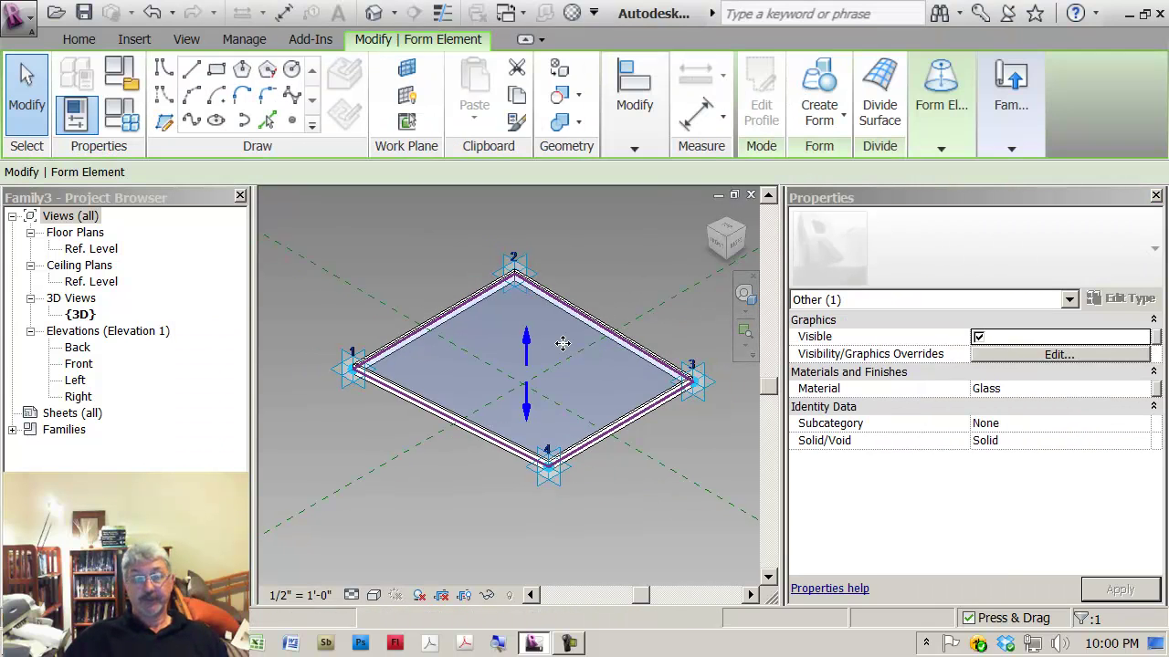
{"action": "left_click", "coordinate": [16, 27]}
{"action": "mouse_move", "coordinate": [117, 238]}
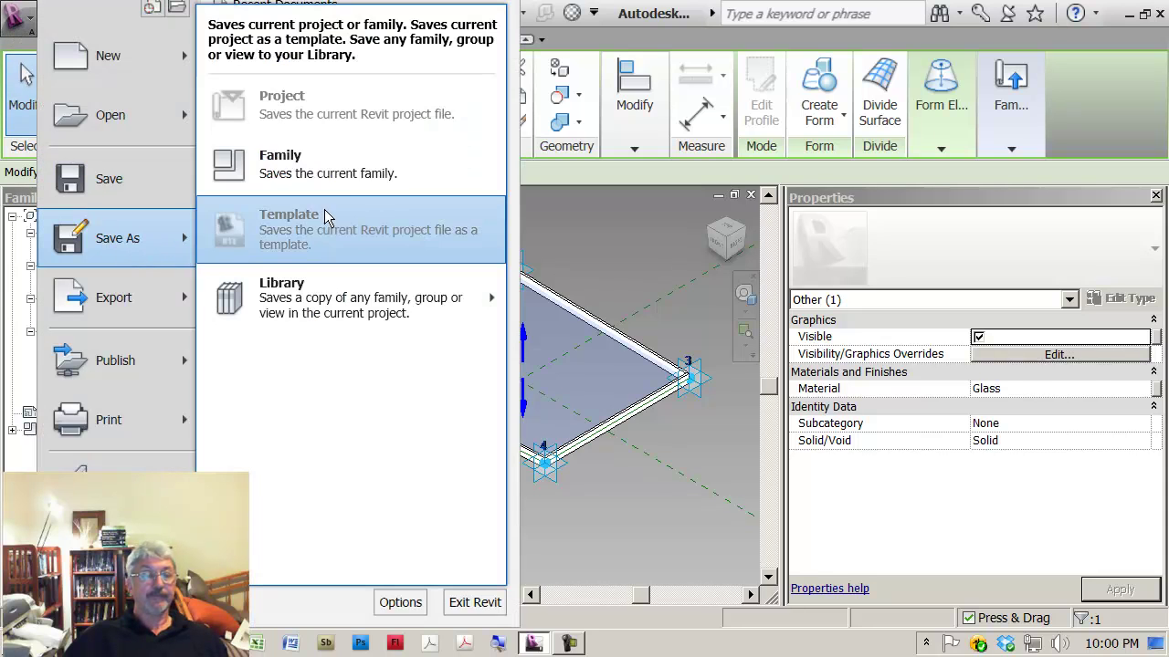
Save the family as 'adaptive component - glass panel', replacing the existing file
{"action": "left_click", "coordinate": [319, 170]}
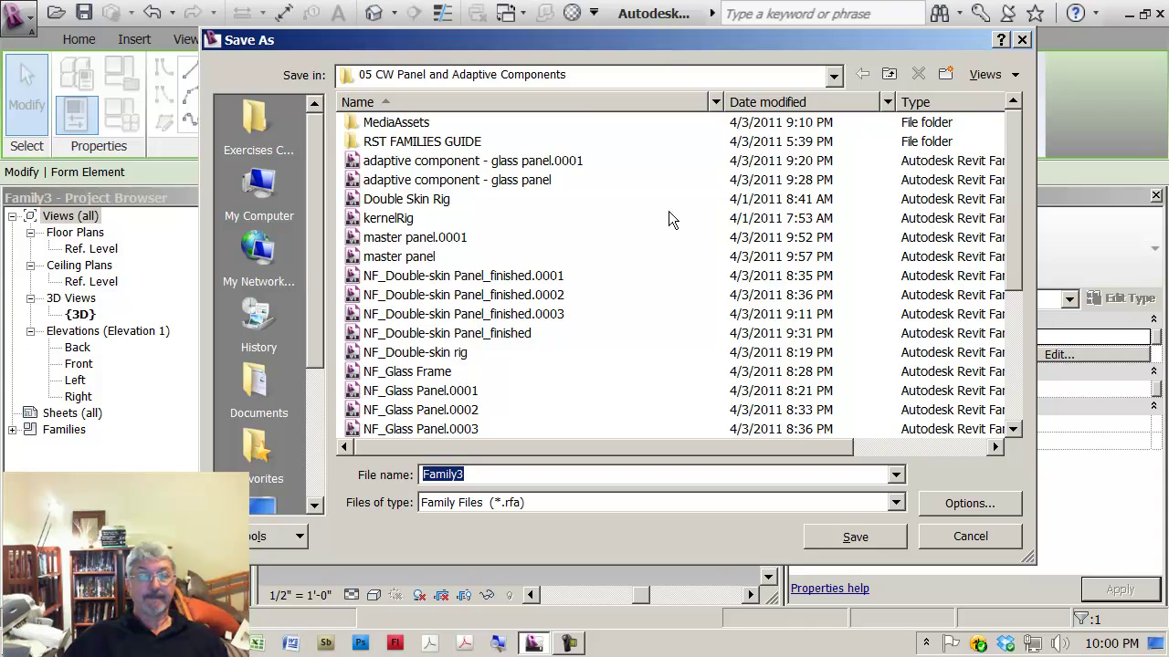
{"action": "left_click", "coordinate": [421, 182]}
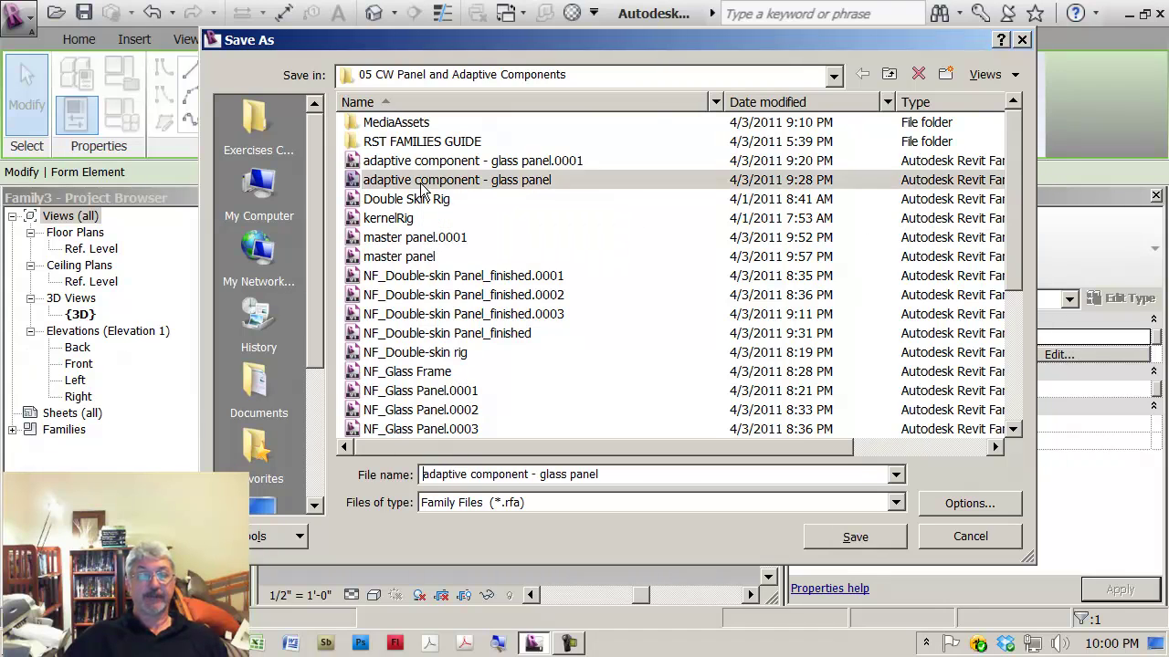
{"action": "left_click", "coordinate": [516, 183]}
{"action": "left_click", "coordinate": [846, 536]}
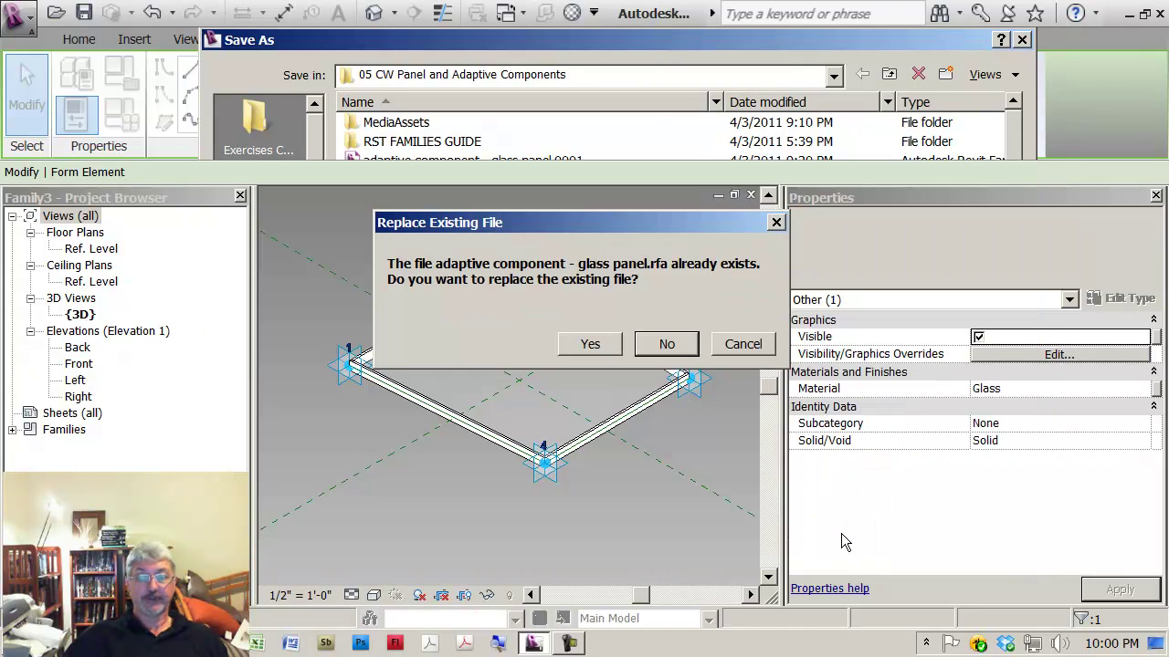
{"action": "left_click", "coordinate": [591, 345]}
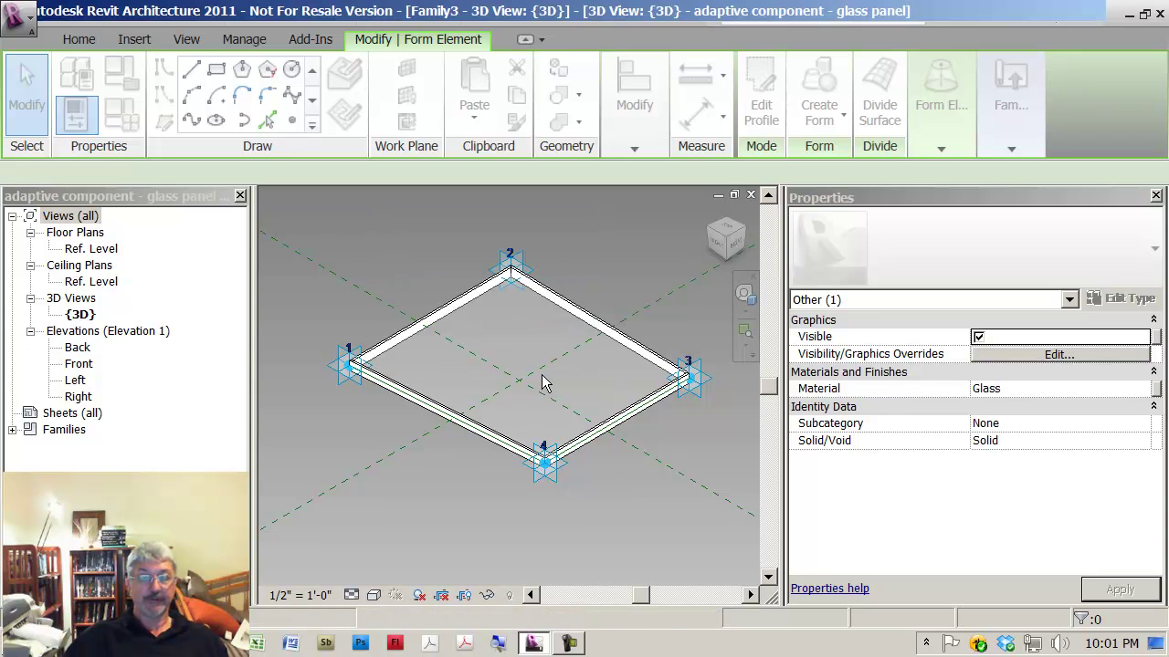